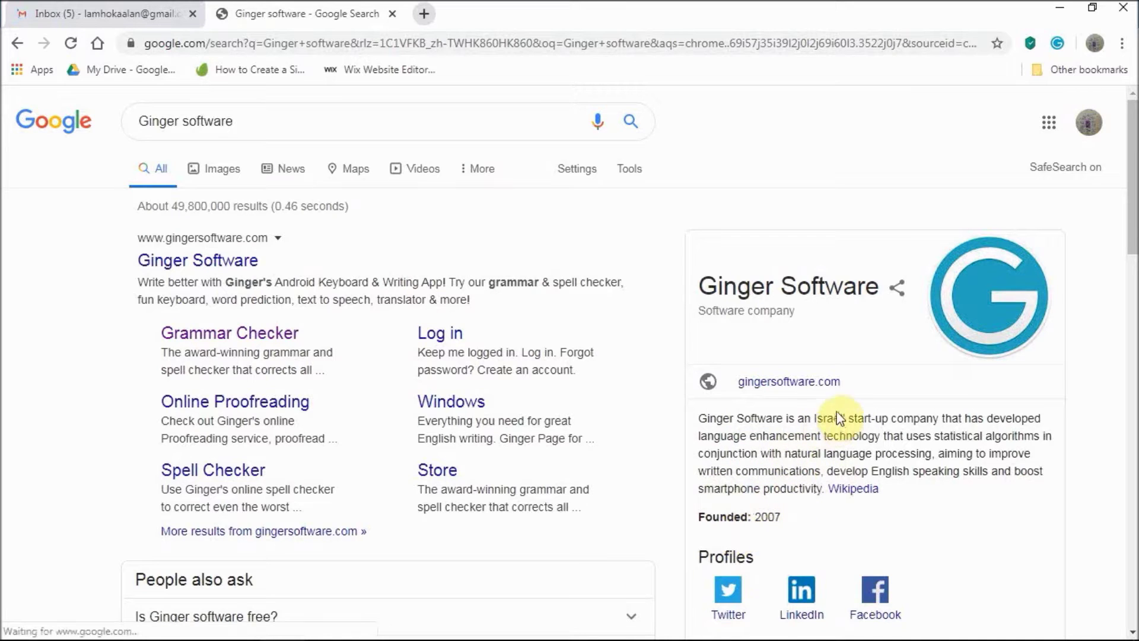
- Look over the Google results for Ginger software, then return to the Gmail draft
click(822, 156)
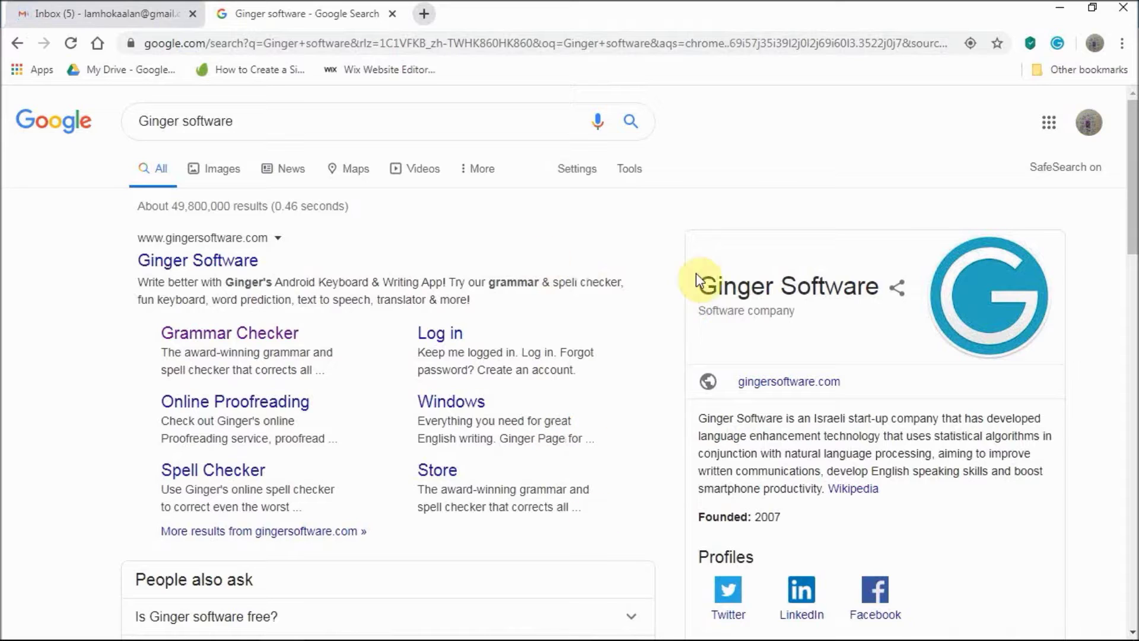
mouse_move(590, 637)
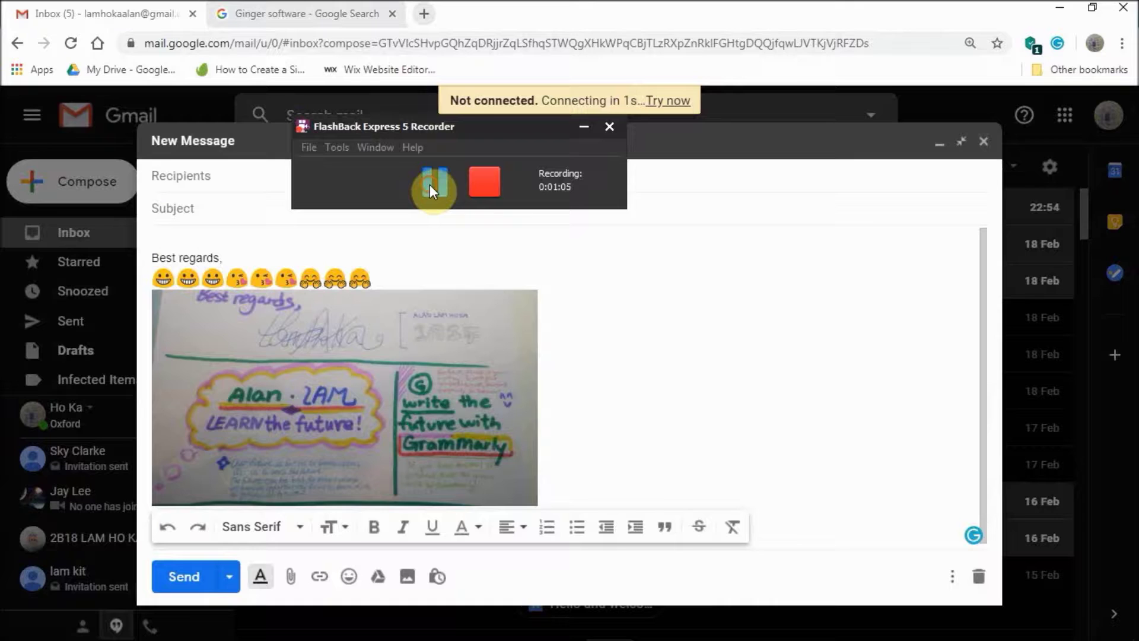
click(430, 185)
- Place the cursor above 'Best regards' in the Gmail draft, then switch to the Grammarly VS Prowriting Aid document
click(429, 185)
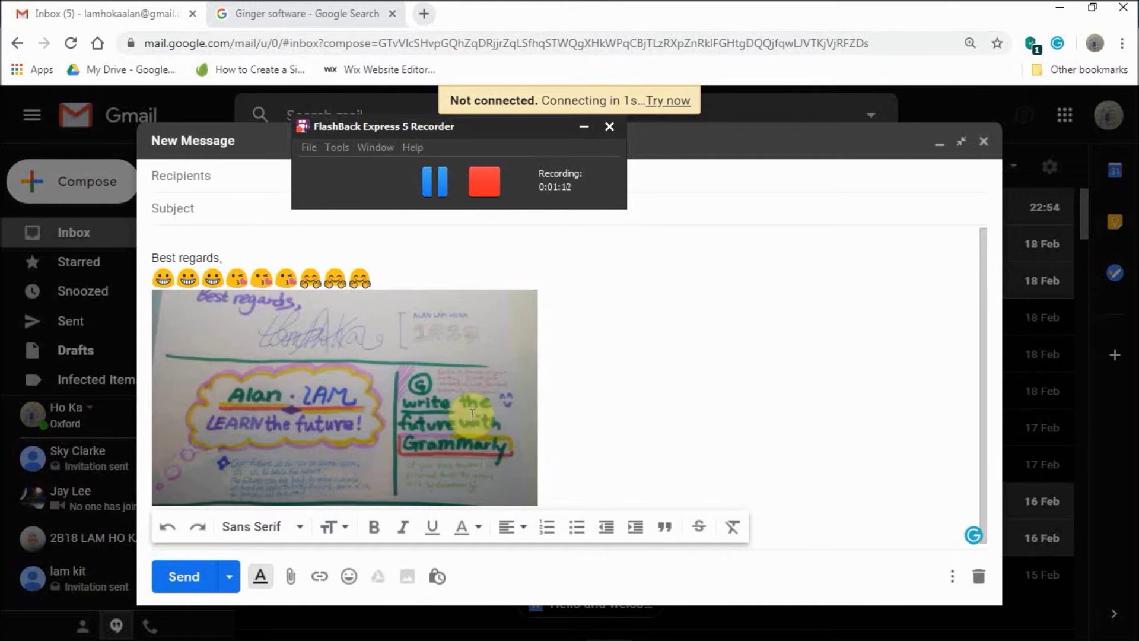
click(364, 238)
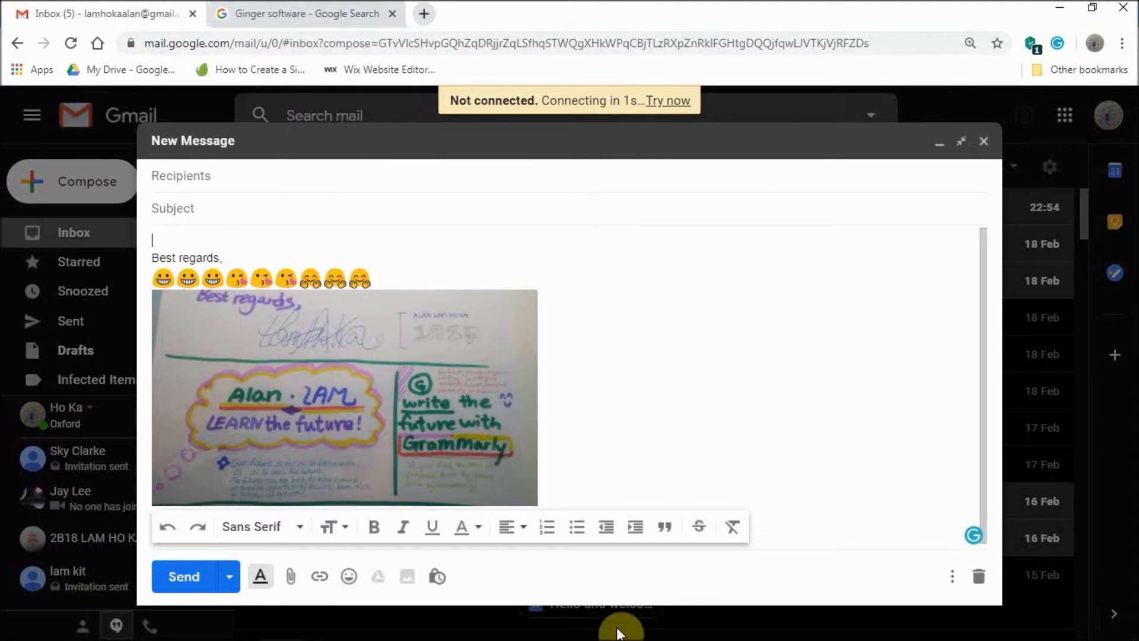
mouse_move(609, 624)
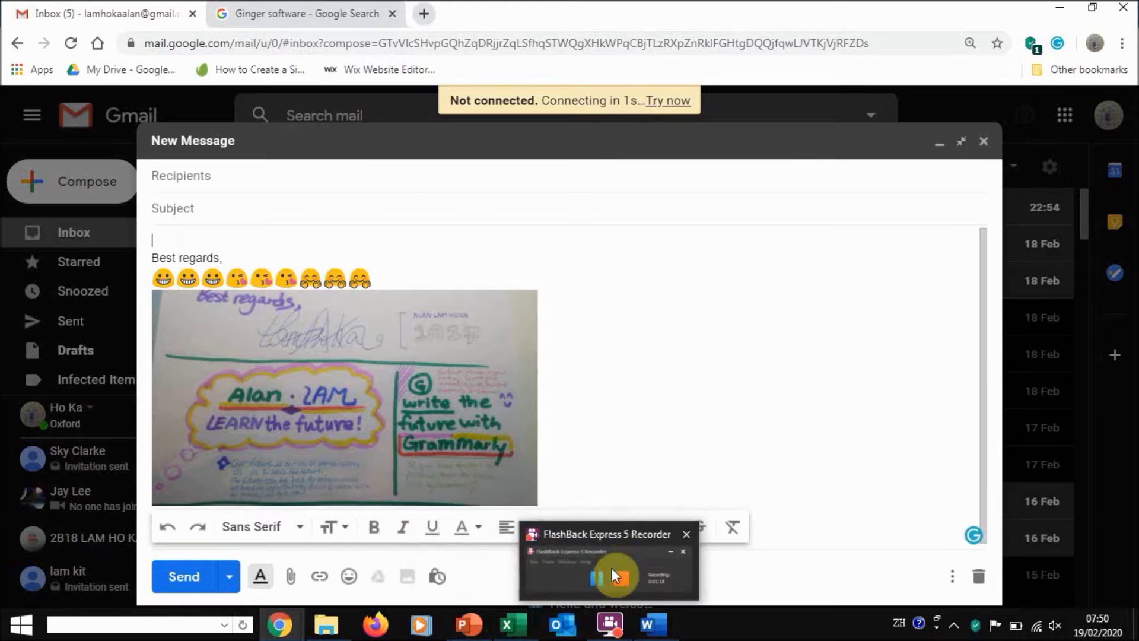
click(614, 558)
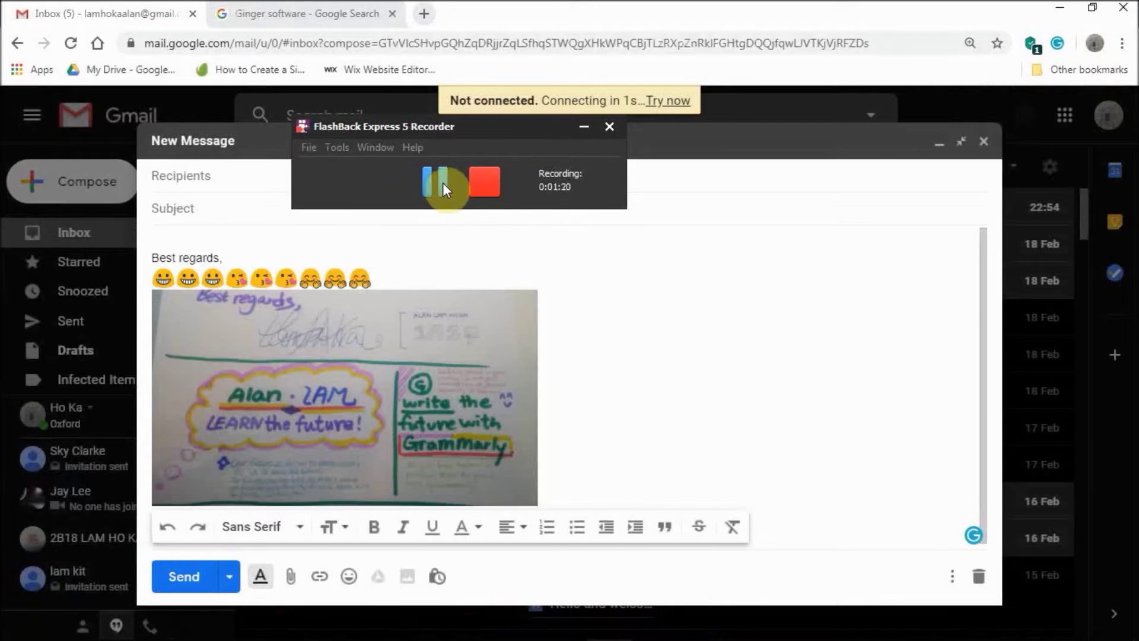
click(442, 183)
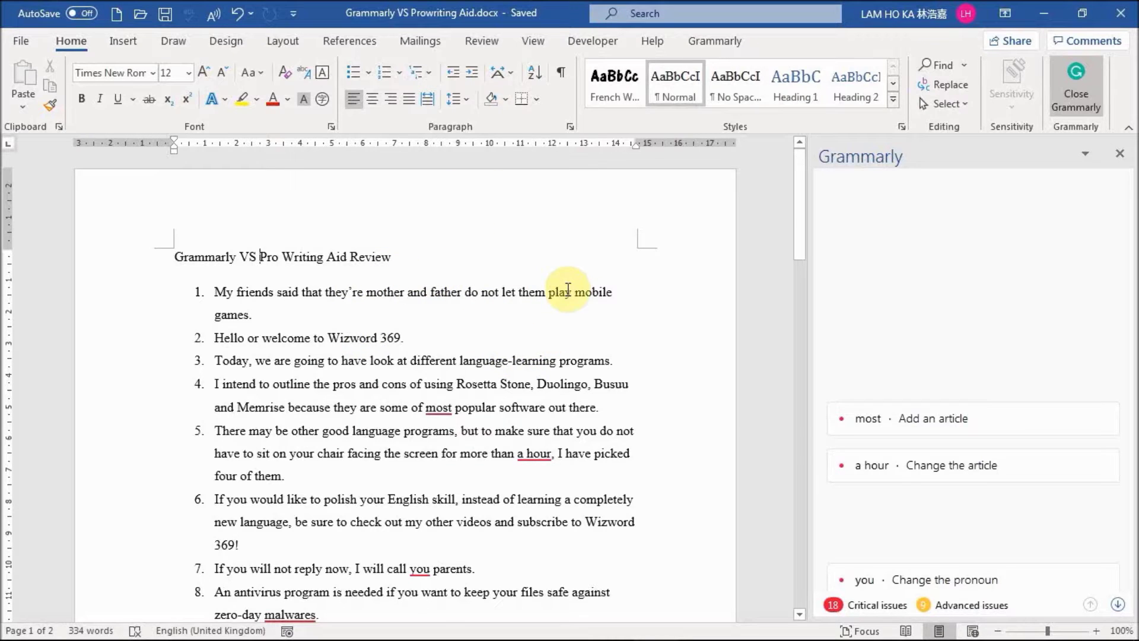
- Append ' 2' to the review title and select the whole document for copying
triple_click(415, 257)
click(410, 287)
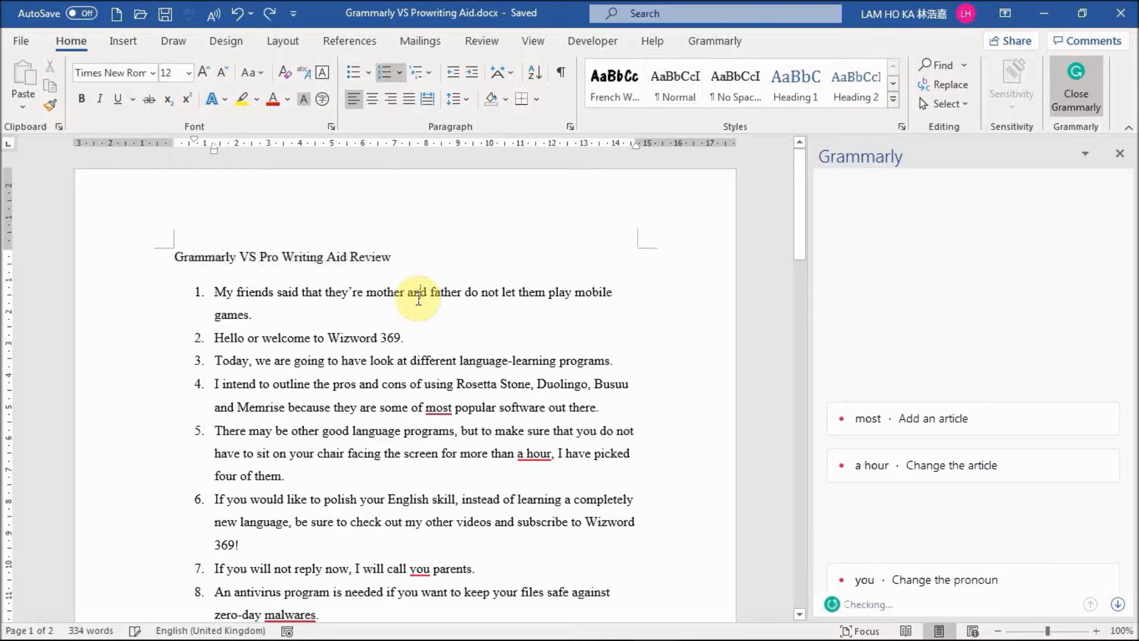
double_click(417, 292)
click(409, 301)
click(339, 316)
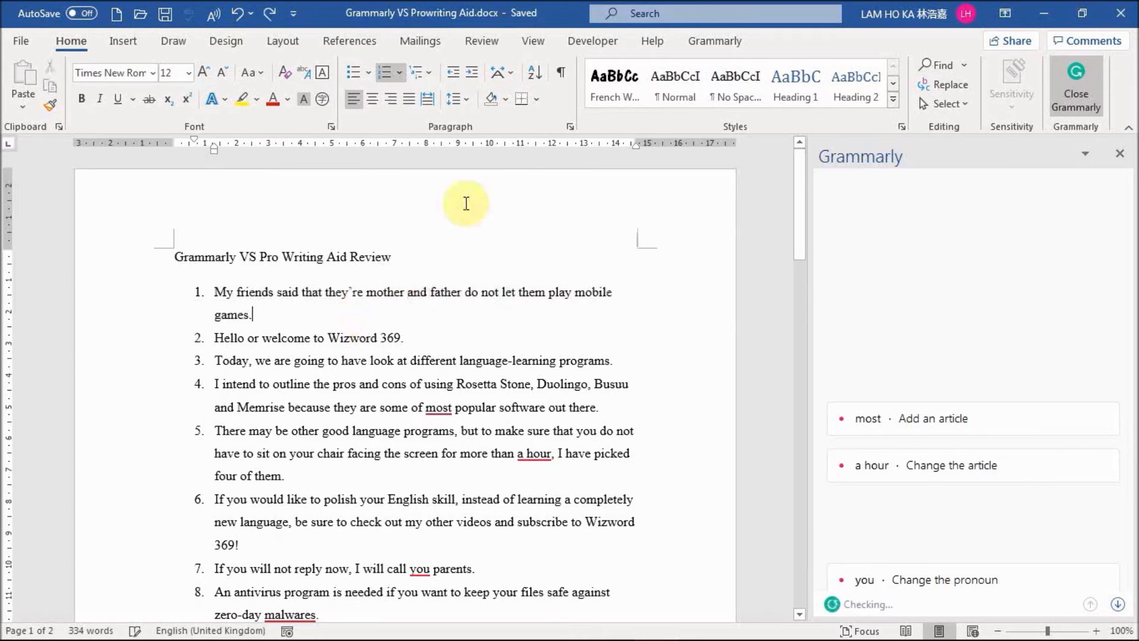
click(415, 255)
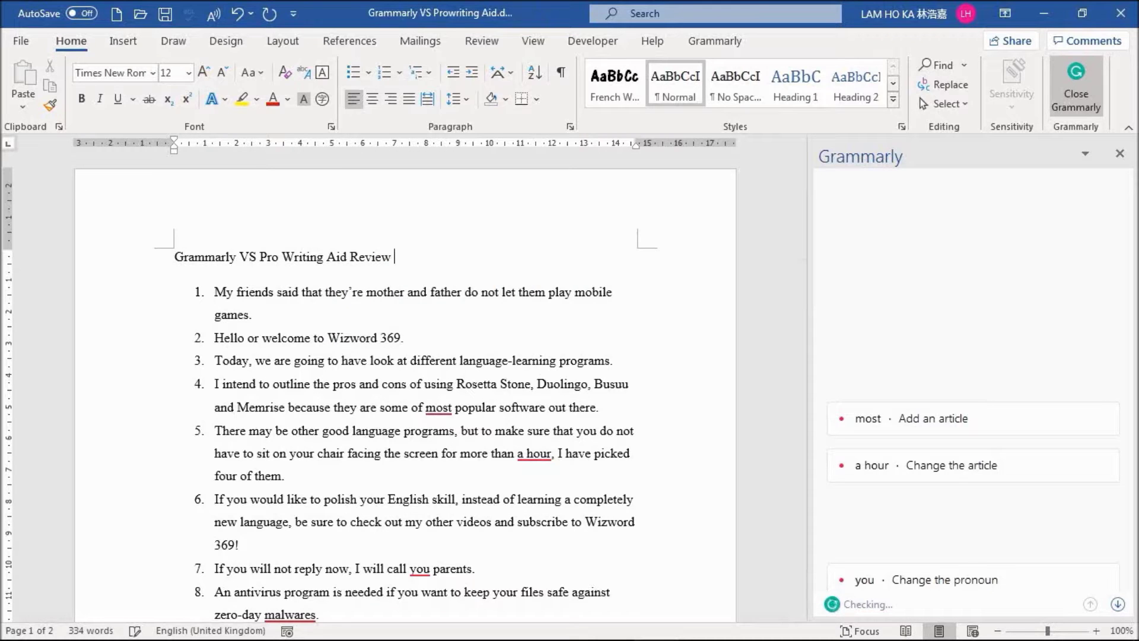
click(316, 338)
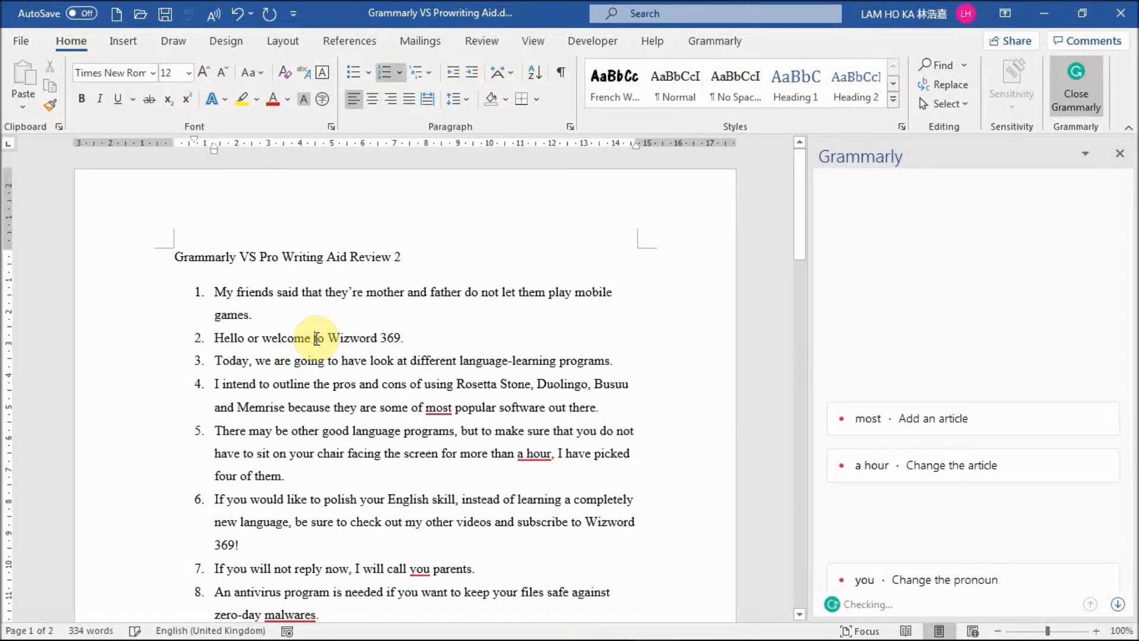
key(ctrl+a)
key(ctrl+c)
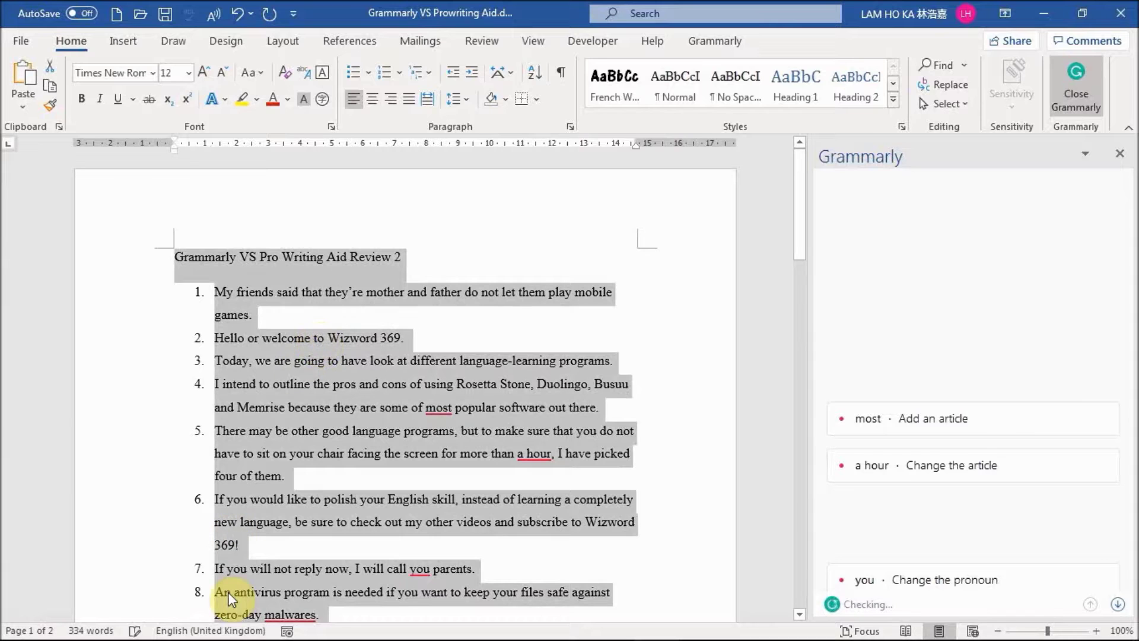
- Paste the copied Word review at the top of the Gmail draft body
mouse_move(280, 624)
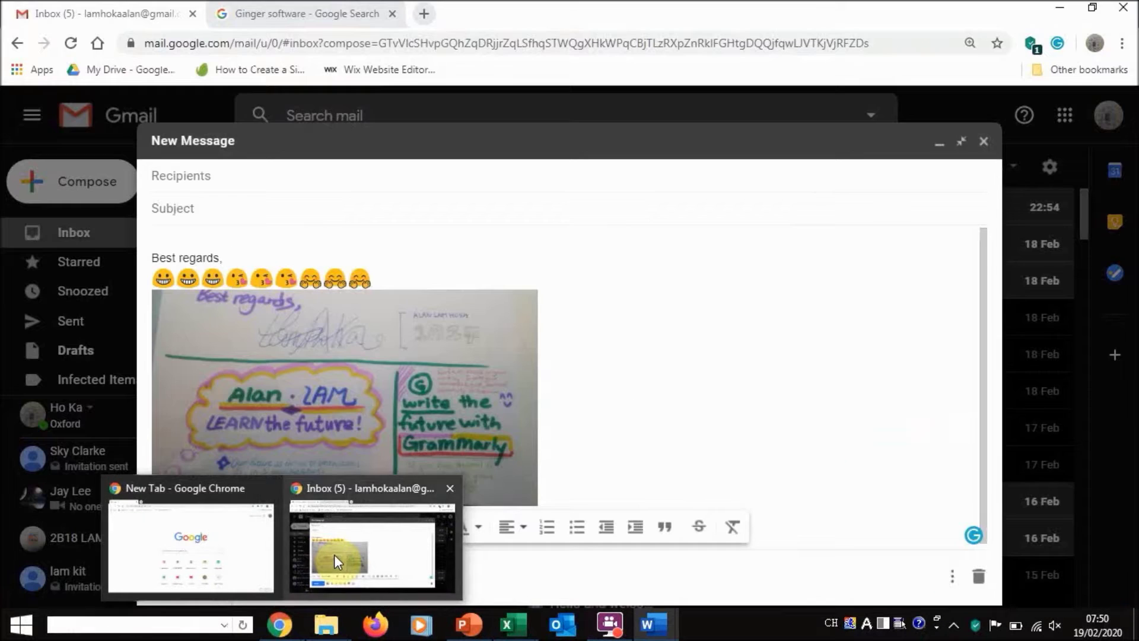
click(333, 554)
click(457, 244)
key(ctrl+v)
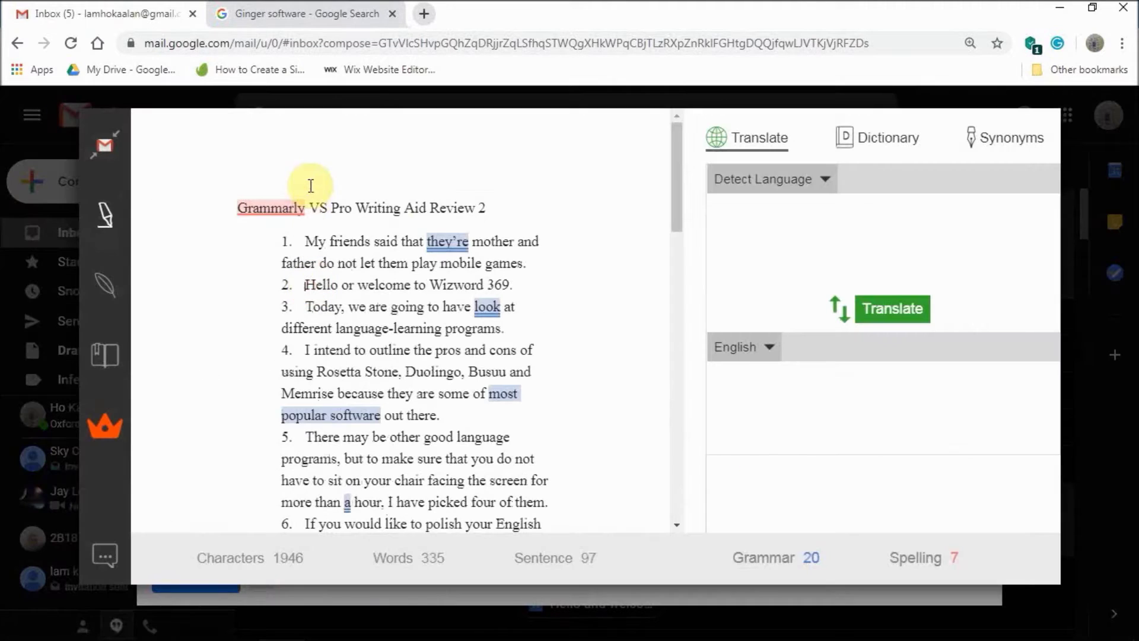
- Delete the review's title line from the text in Ginger's editor
click(270, 209)
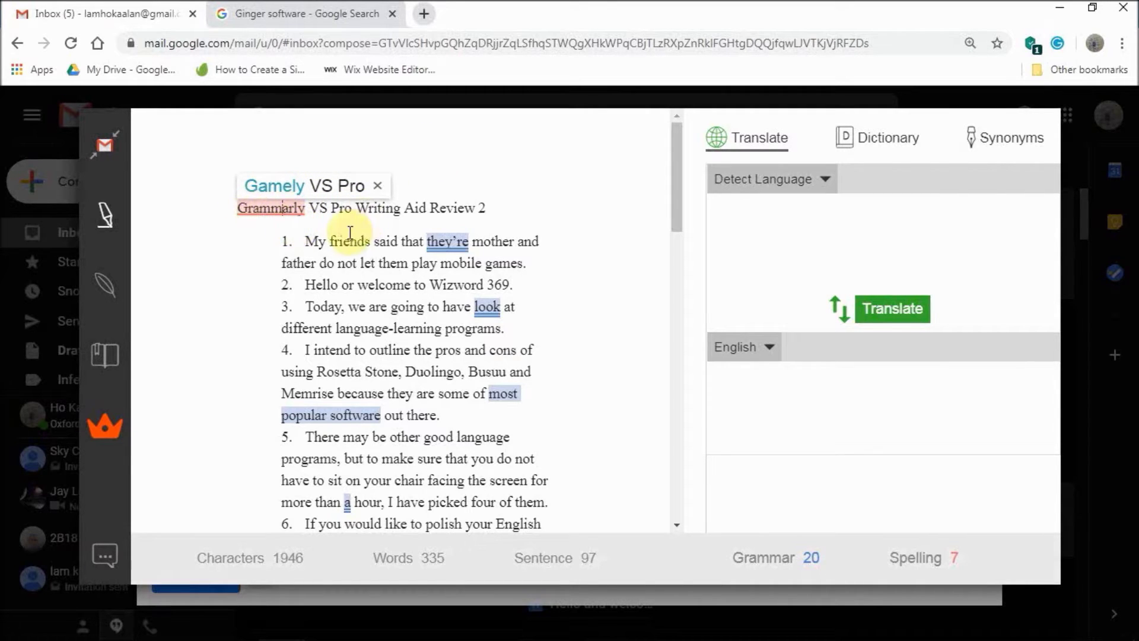
triple_click(391, 207)
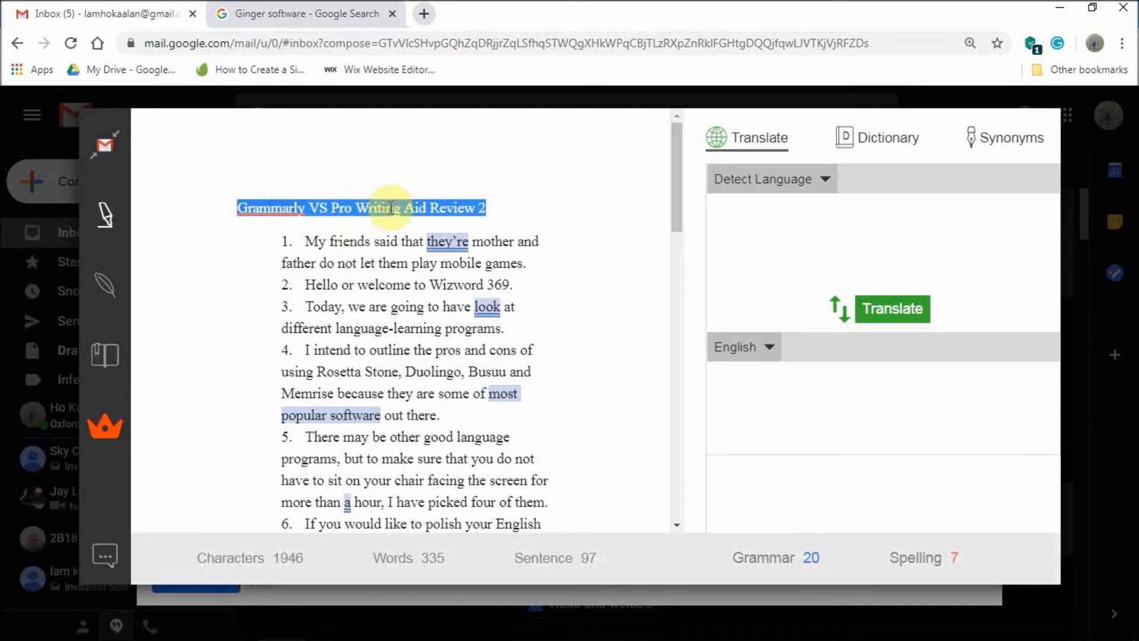
key(Delete)
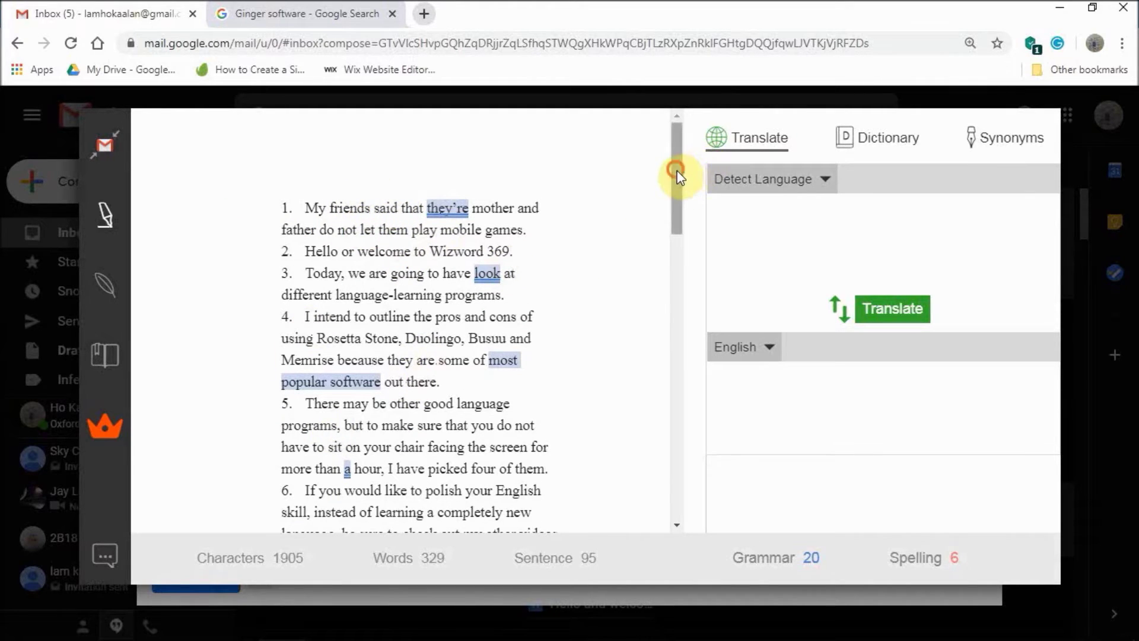
- Accept changing they're to their in item 1 and select 'or' in item 2
mouse_move(676, 172)
mouse_down()
mouse_move(692, 483)
mouse_move(666, 203)
mouse_move(666, 177)
mouse_move(682, 345)
mouse_move(680, 176)
mouse_up()
triple_click(382, 249)
click(361, 290)
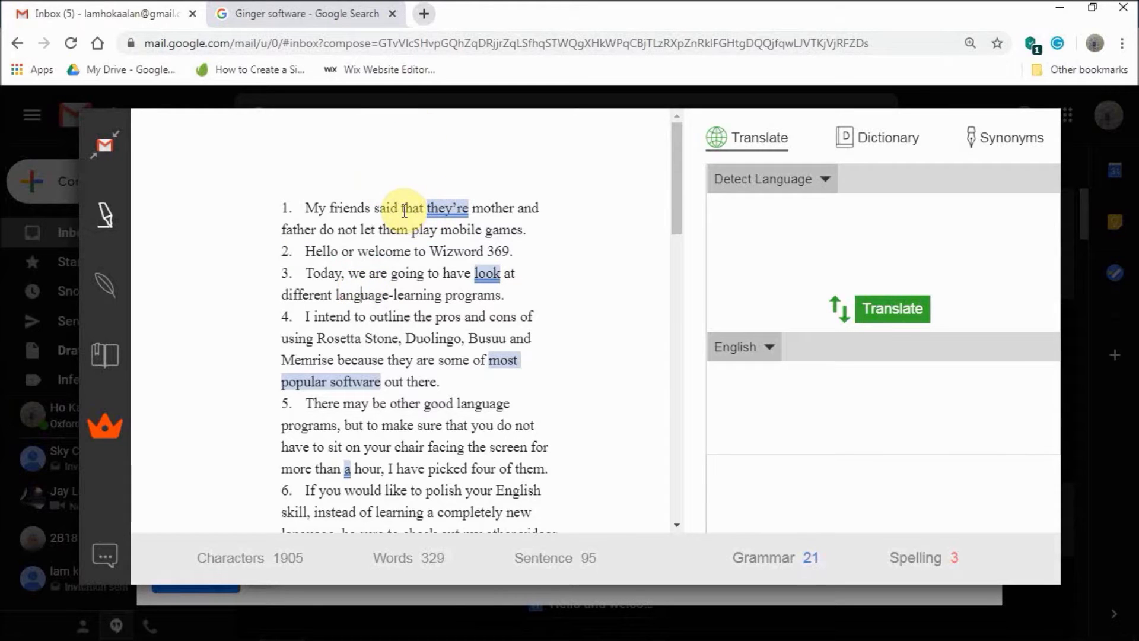
mouse_move(446, 207)
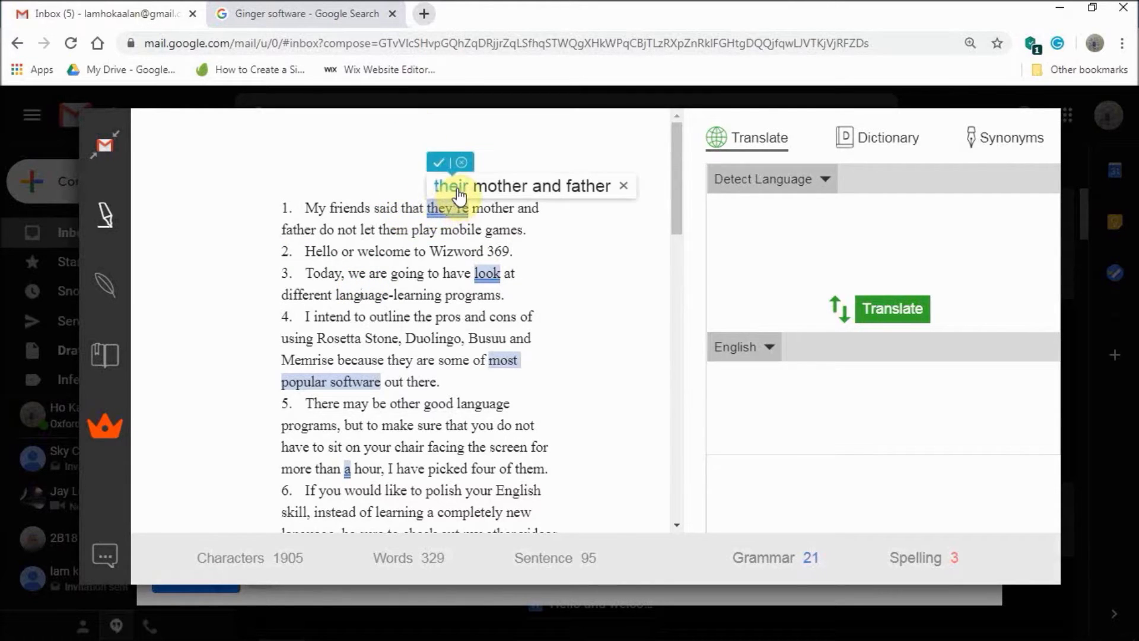
click(452, 186)
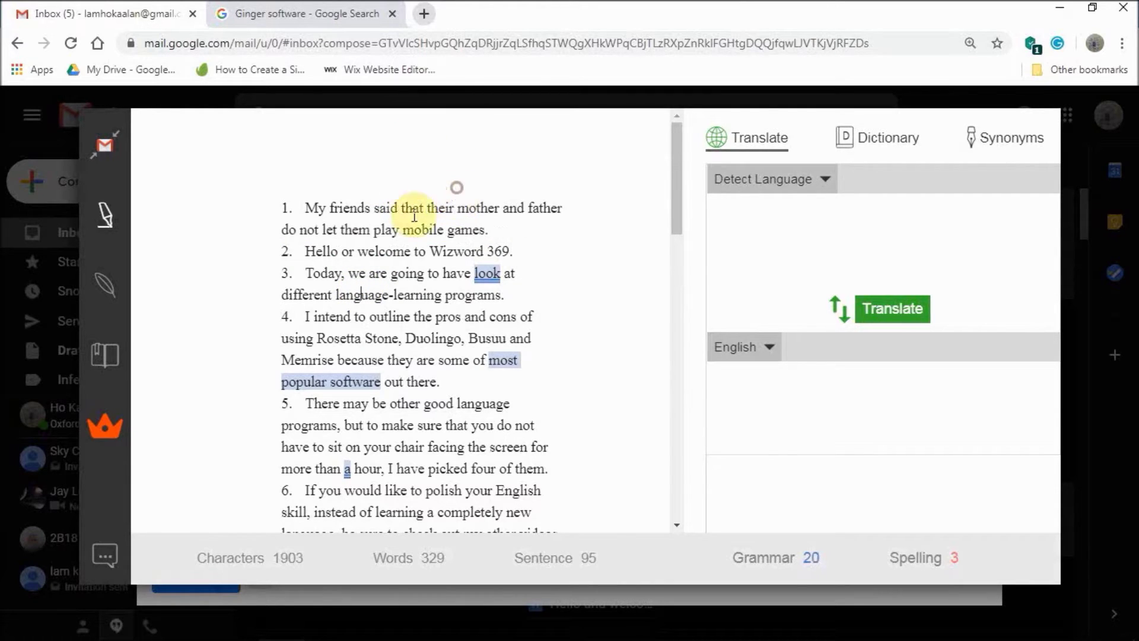
double_click(349, 252)
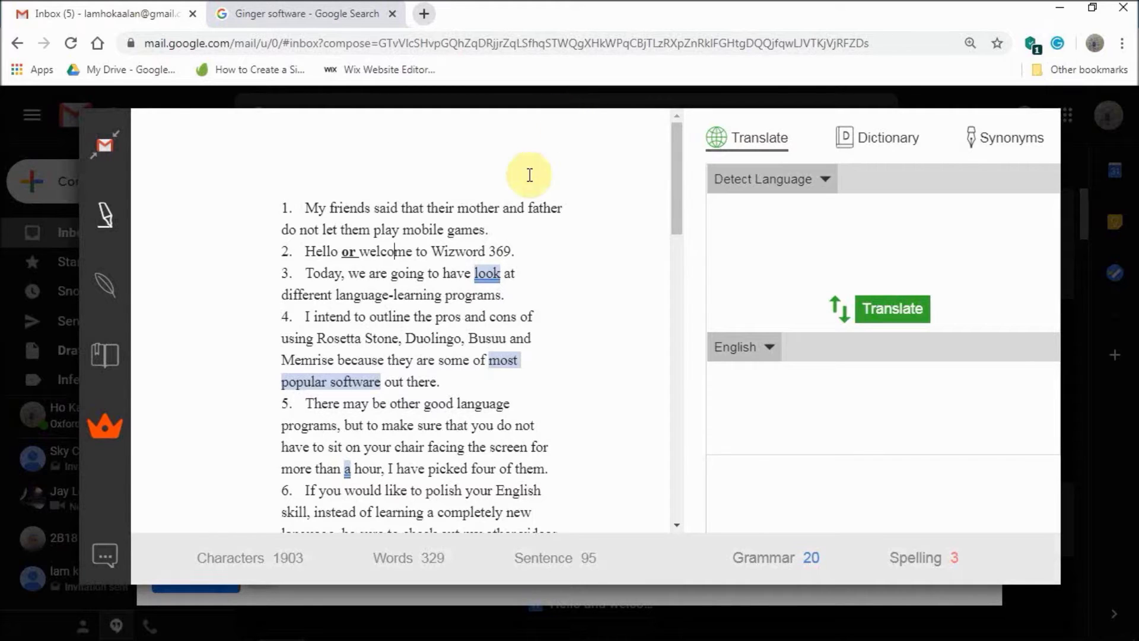
- Accept Ginger's 'a look at' and 'a hour' to 'an hour' corrections
mouse_move(478, 274)
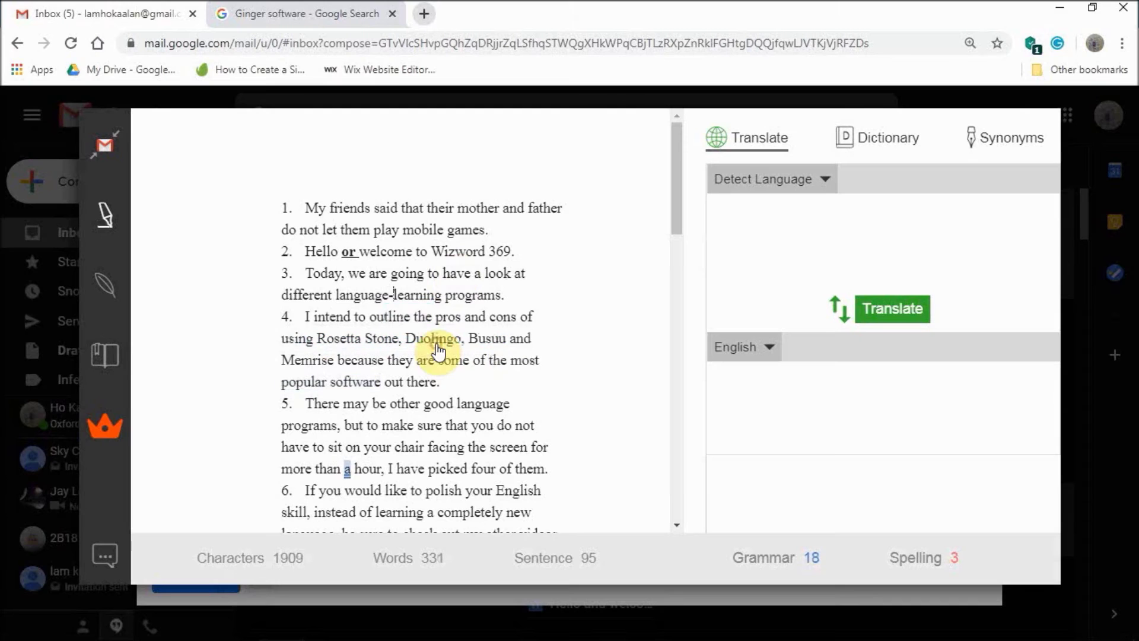
mouse_move(489, 273)
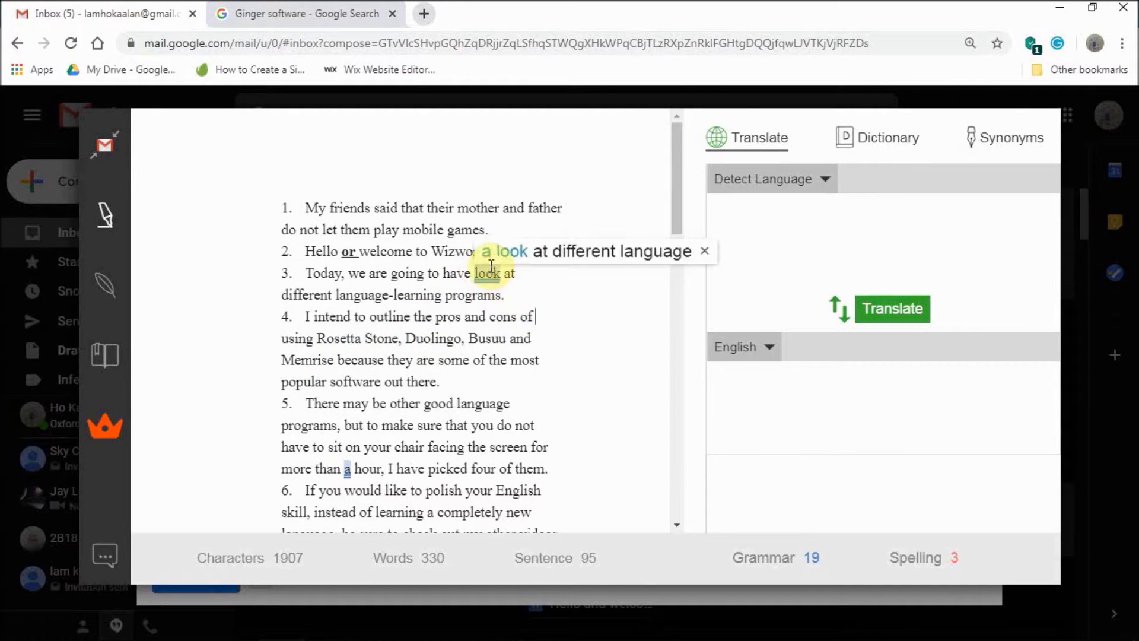
click(504, 249)
mouse_move(347, 469)
click(366, 446)
- Mark 'skill' in item 6 as a miss, accept both sentence 7 fixes and malwares to malware
scroll(682, 242, down, 3)
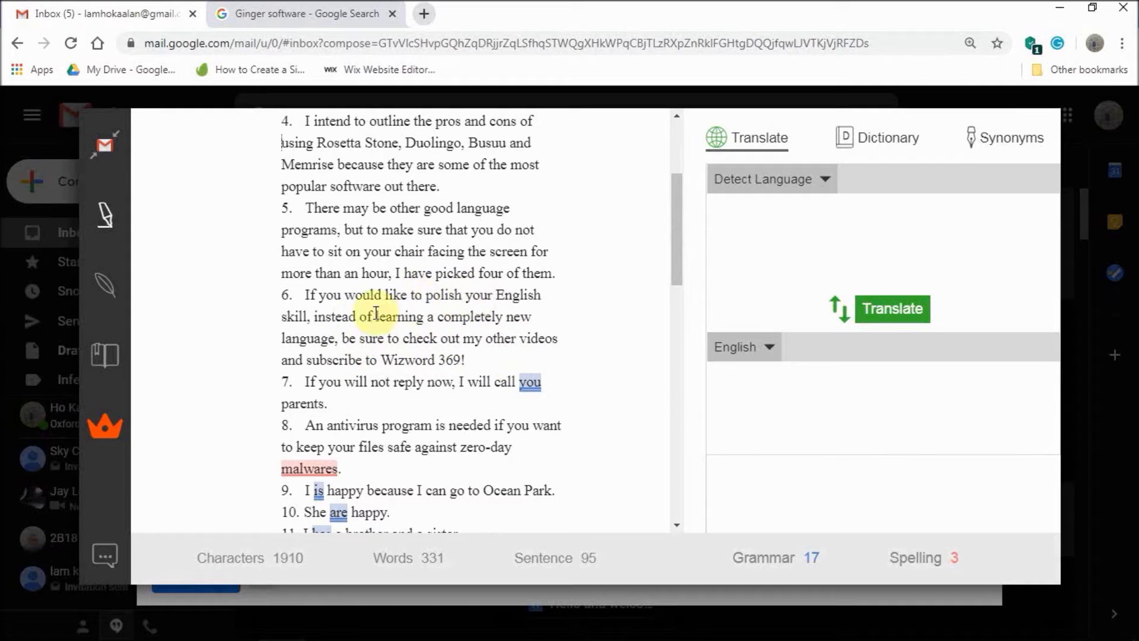
double_click(295, 316)
mouse_move(553, 381)
click(576, 358)
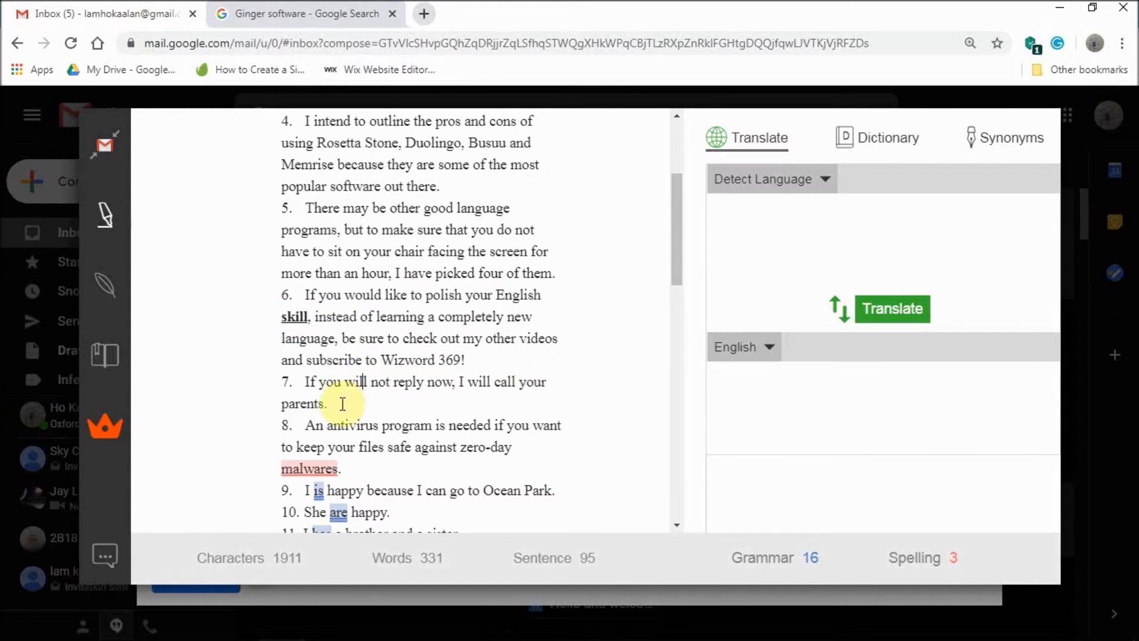
mouse_move(354, 381)
click(359, 360)
mouse_move(320, 468)
click(338, 451)
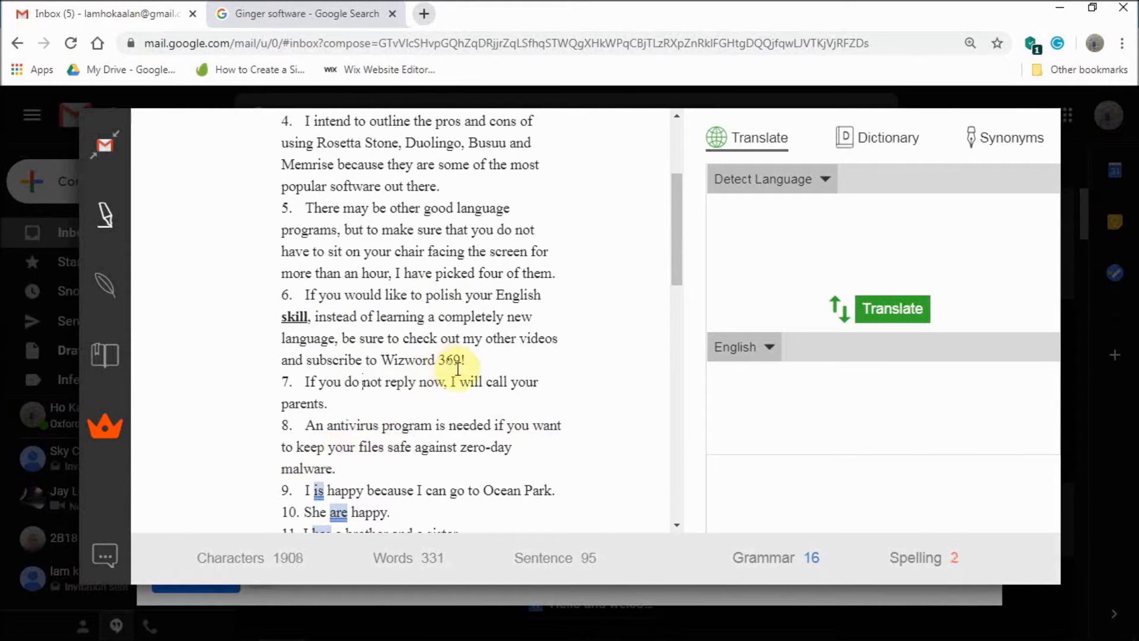
- Accept the fixes for sentences 9–12: I am, She is, I have, he has
scroll(676, 300, down, 5)
mouse_move(319, 180)
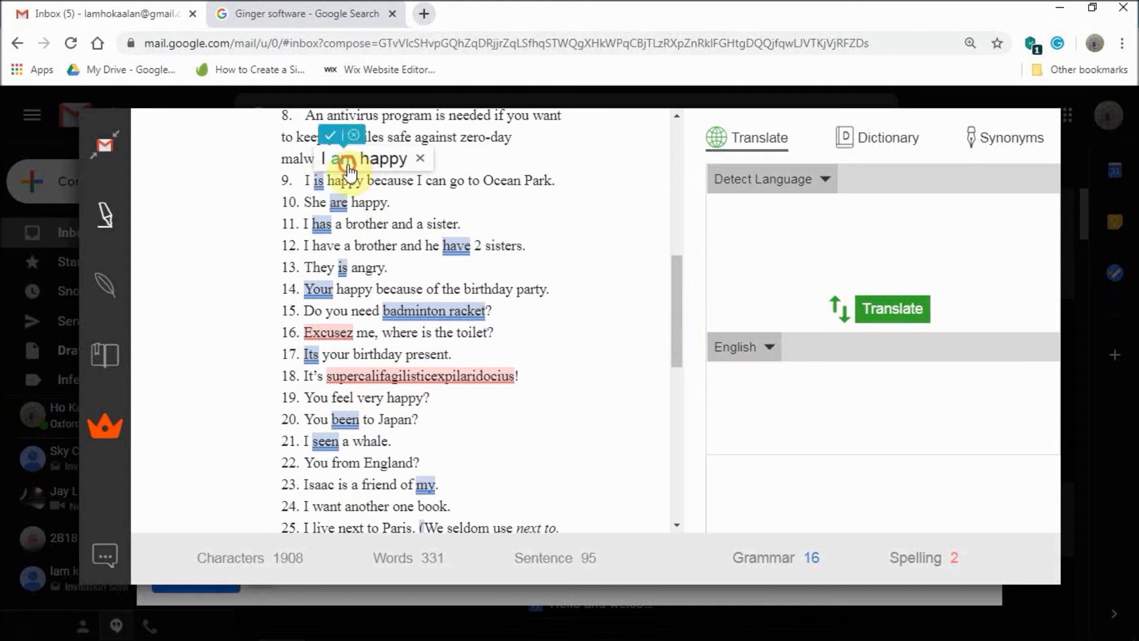
click(356, 158)
mouse_move(338, 223)
click(412, 203)
mouse_move(322, 245)
click(409, 223)
mouse_move(455, 265)
click(510, 245)
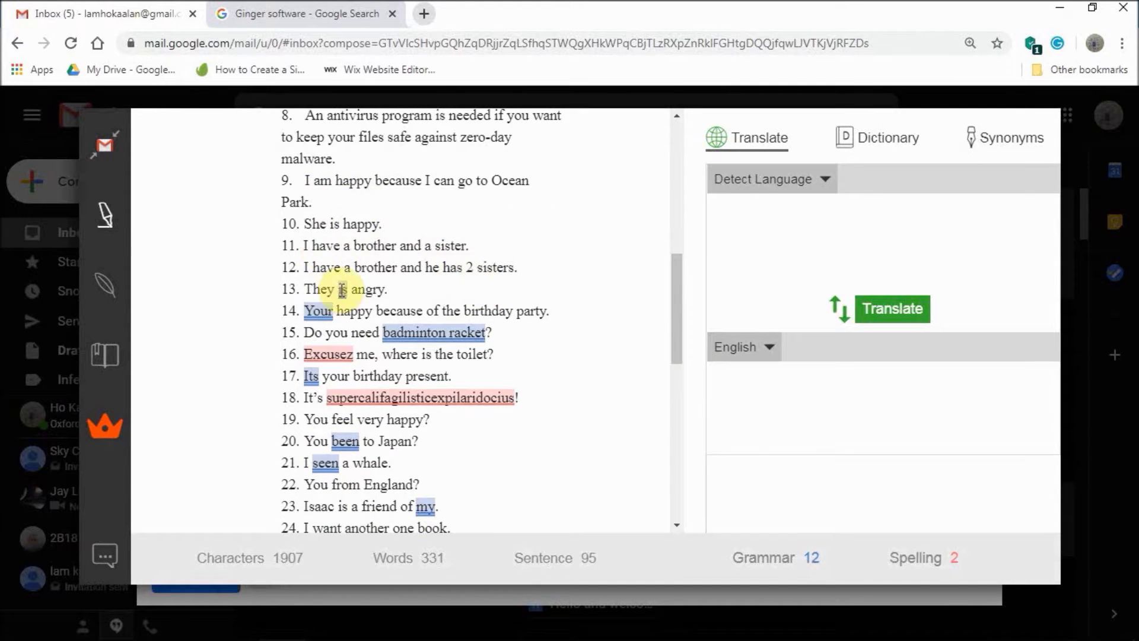
- Accept the They are, You're and 'a badminton racket' fixes in sentences 13–15
mouse_move(343, 289)
click(404, 267)
mouse_move(343, 310)
click(415, 288)
mouse_move(407, 331)
click(462, 310)
- Correct Excusez to Excuse and Its to It's, accept 'have seen', and restore sentence 20 as a miss
mouse_move(323, 355)
click(333, 332)
mouse_move(311, 376)
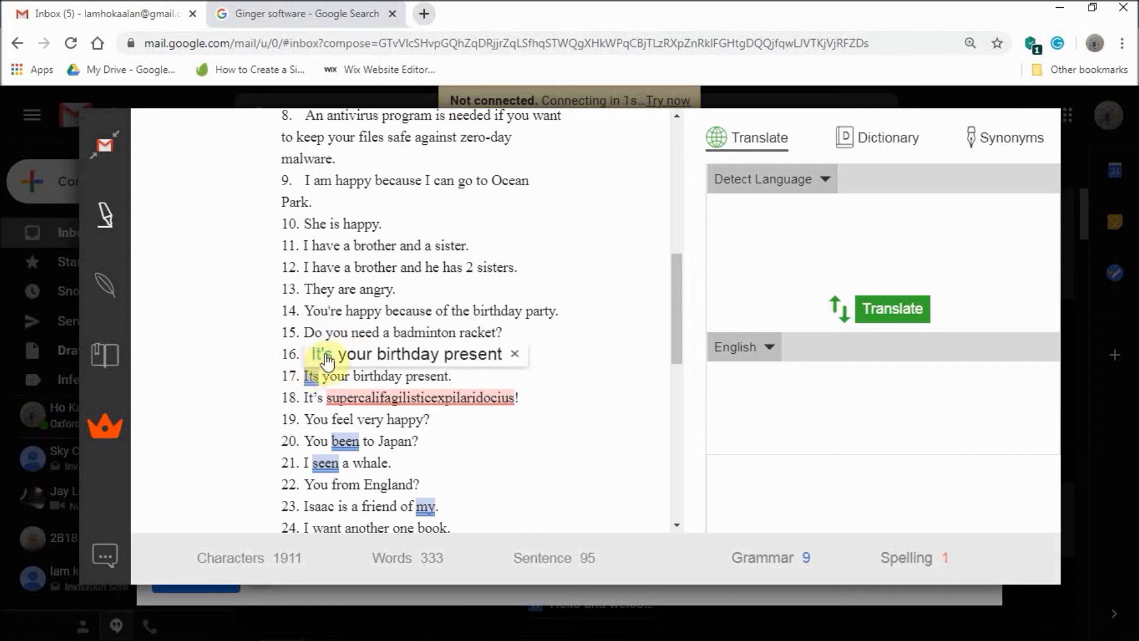
click(356, 354)
mouse_move(387, 398)
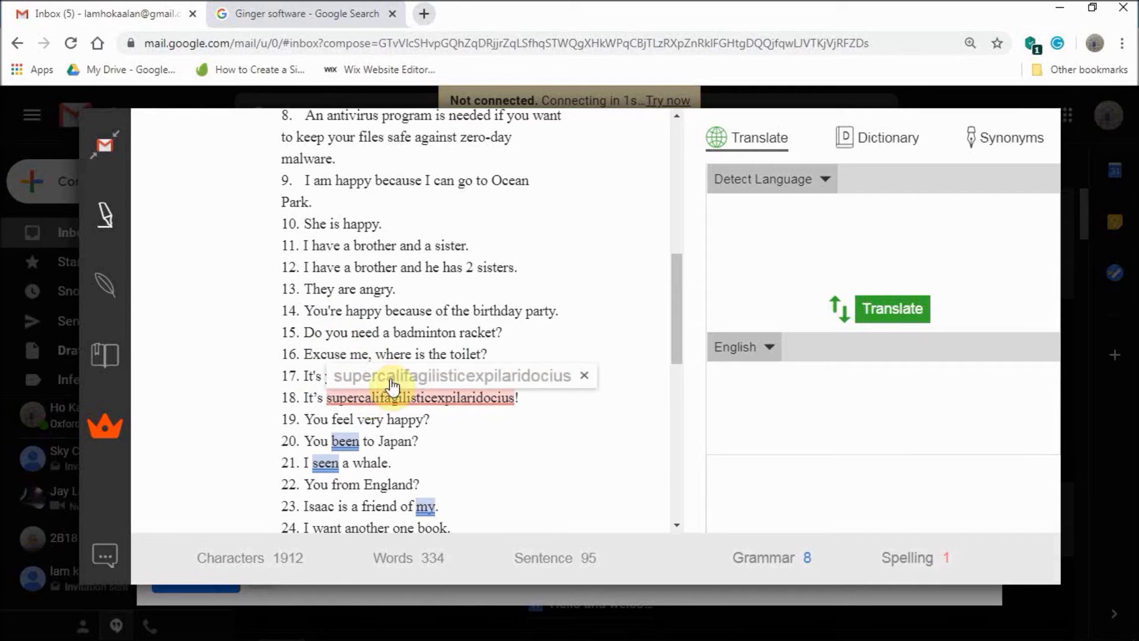
click(362, 420)
click(409, 440)
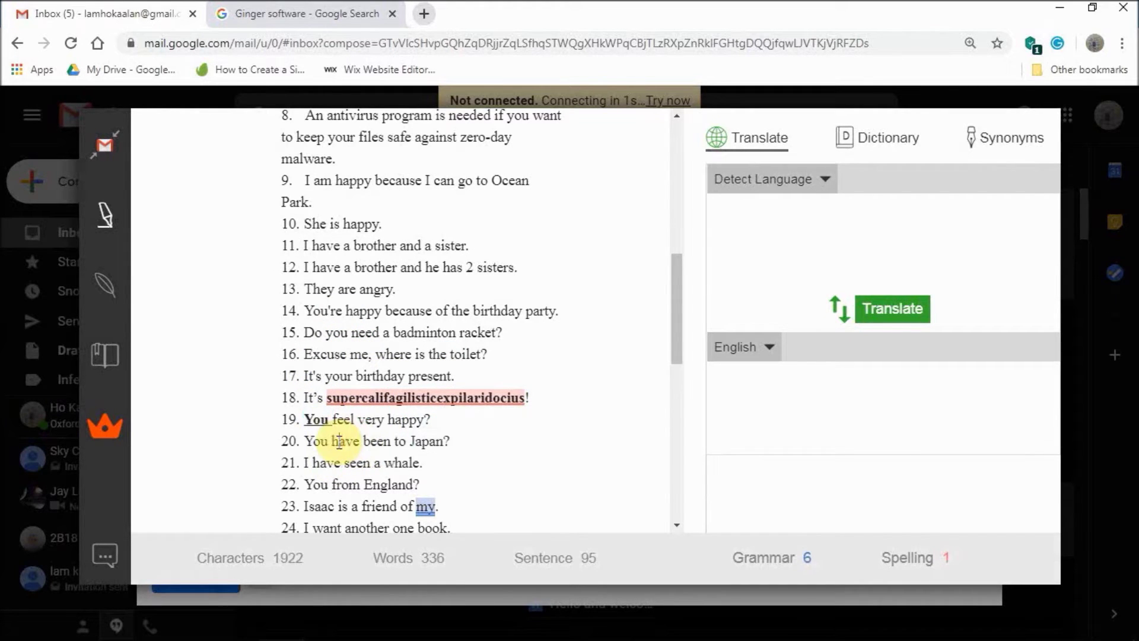
key(ctrl+z)
key(ctrl+z)
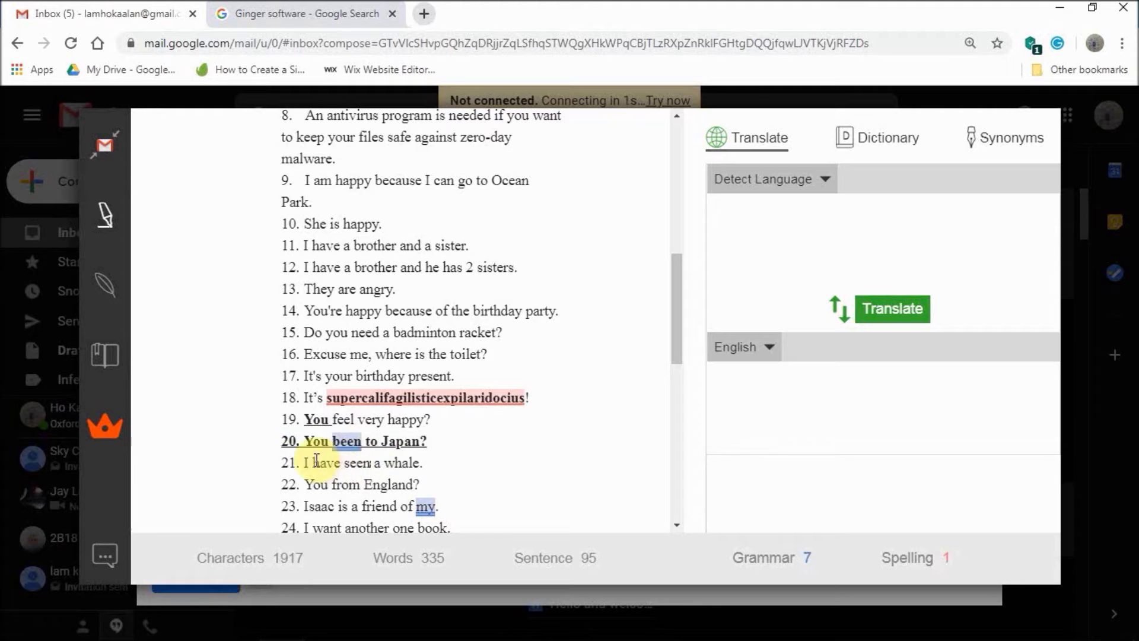
- Select 'You' in sentence 22 and correct my to mine in sentence 23
double_click(316, 484)
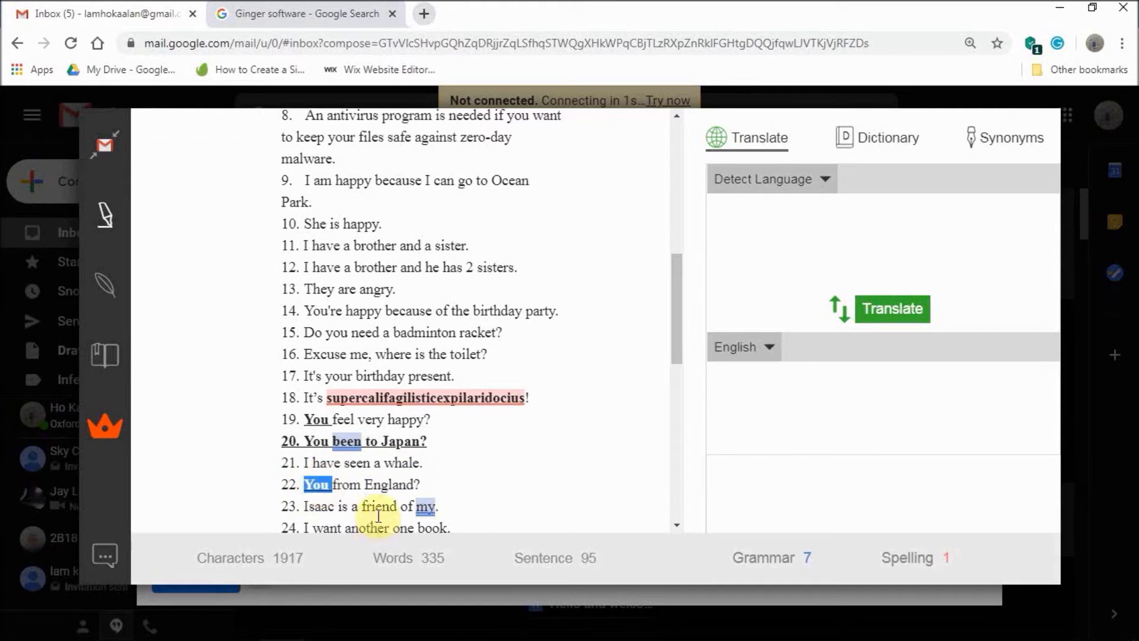
click(465, 458)
scroll(681, 343, down, 5)
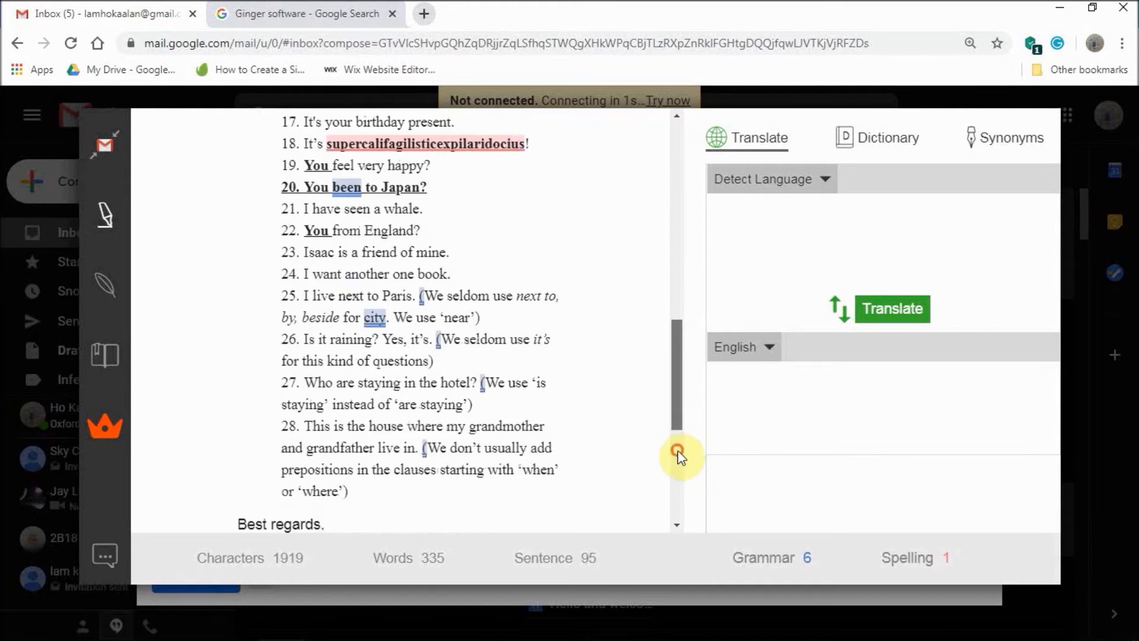
click(677, 451)
scroll(676, 394, up, 3)
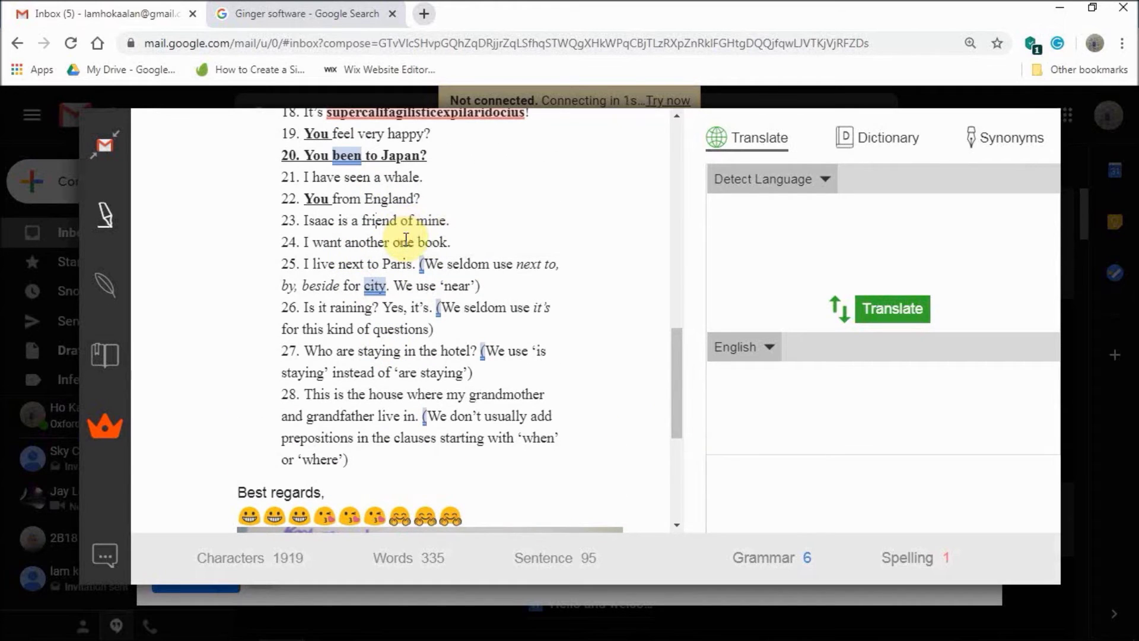
- Mark 'next to' in sentence 25 as a miss and accept Ginger's change to city
click(402, 239)
triple_click(415, 246)
click(473, 284)
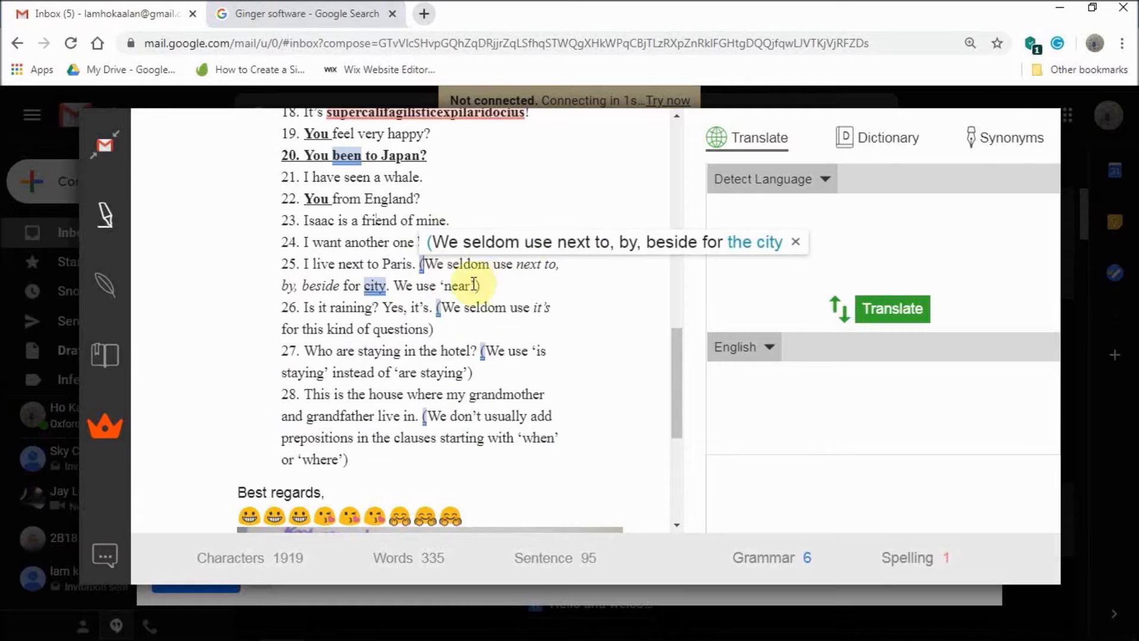
click(310, 262)
double_click(352, 263)
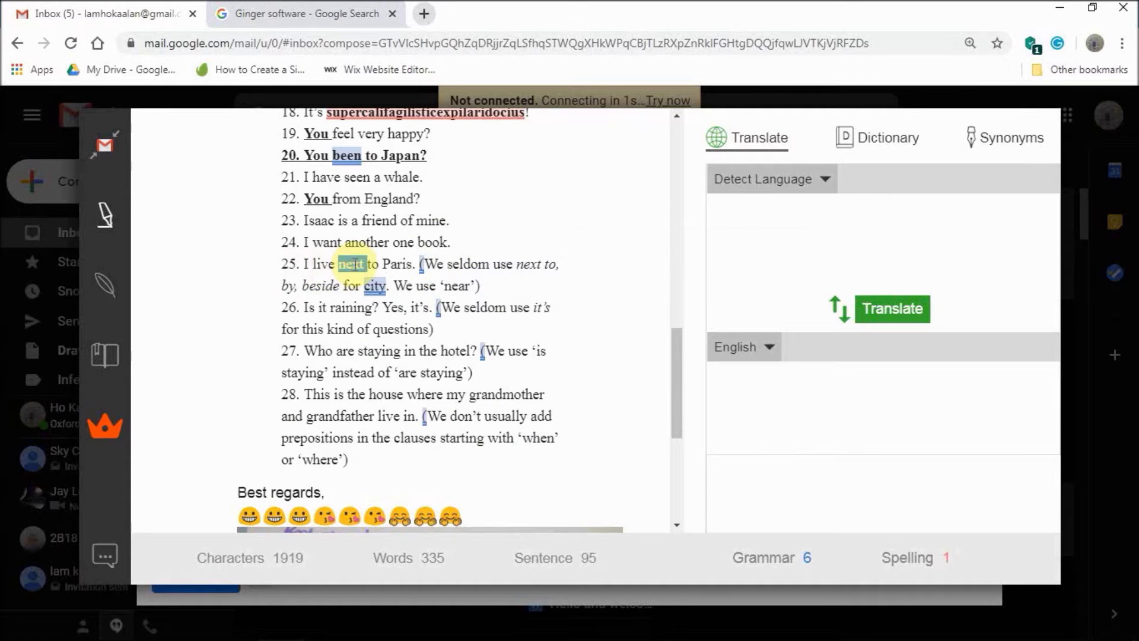
click(375, 285)
click(377, 285)
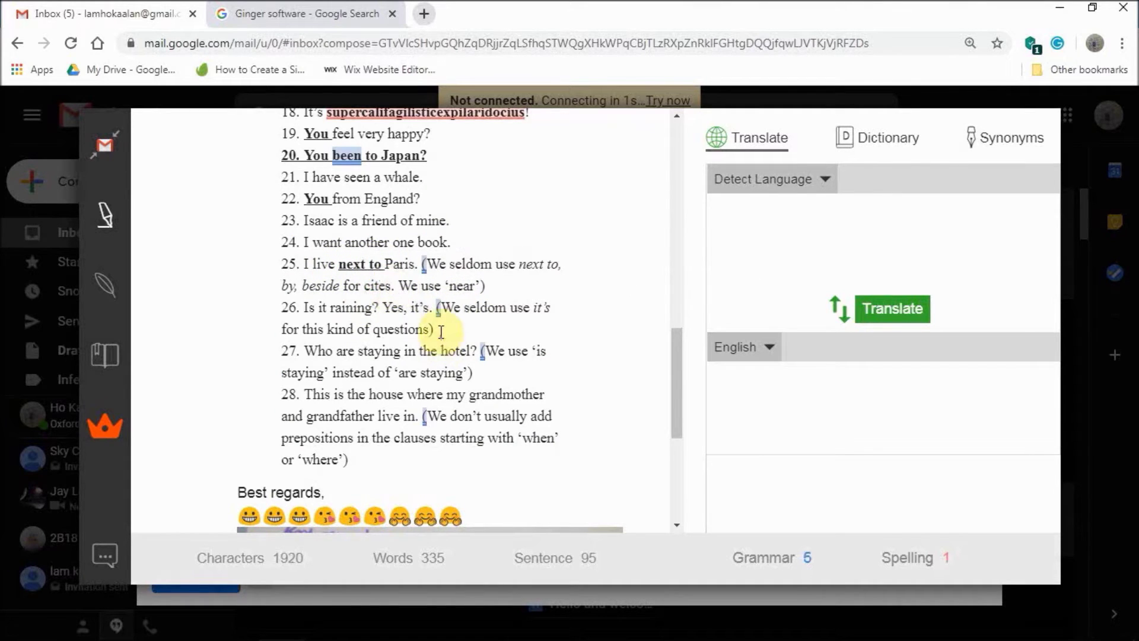
- Mark 'it's' in sentence 26 and 'are' in sentence 27 as misses
click(380, 295)
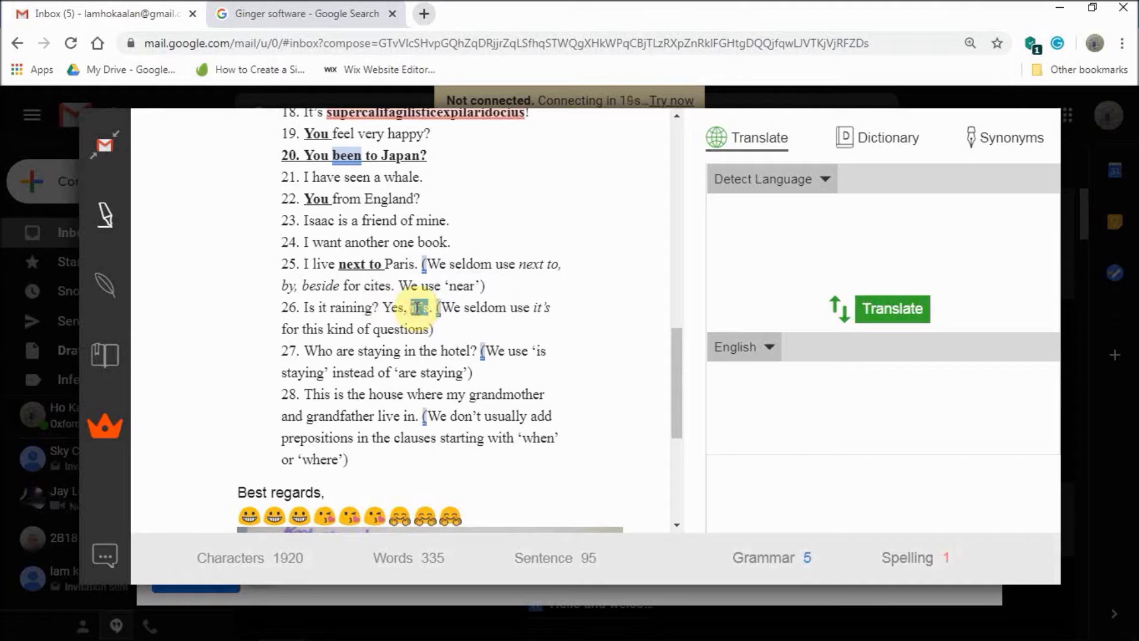
click(347, 348)
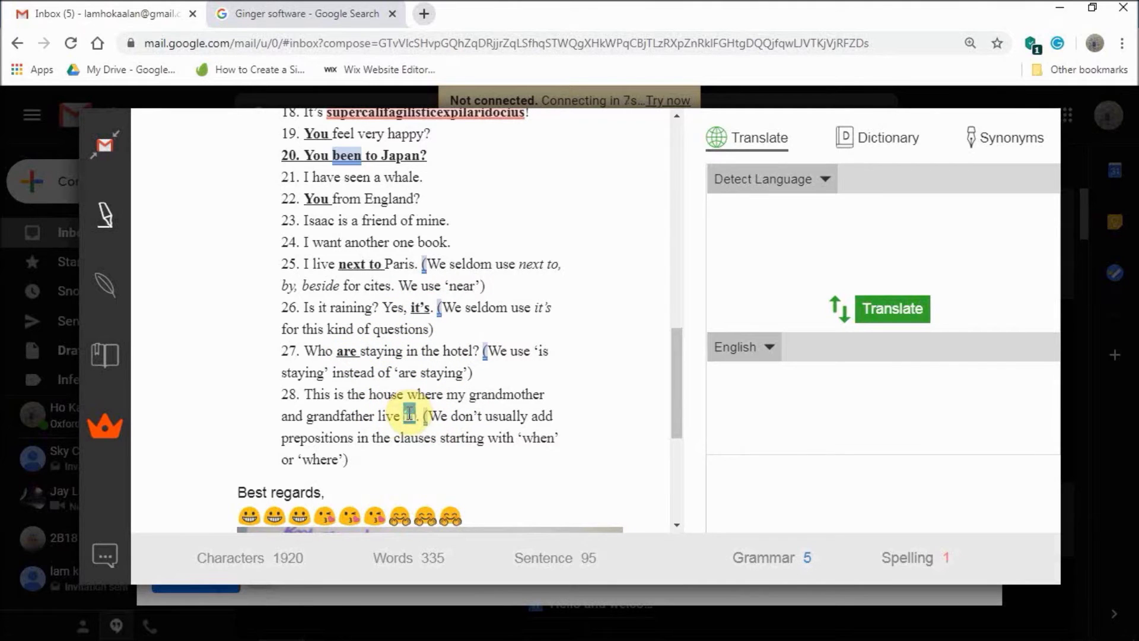
drag(682, 388, 386, 209)
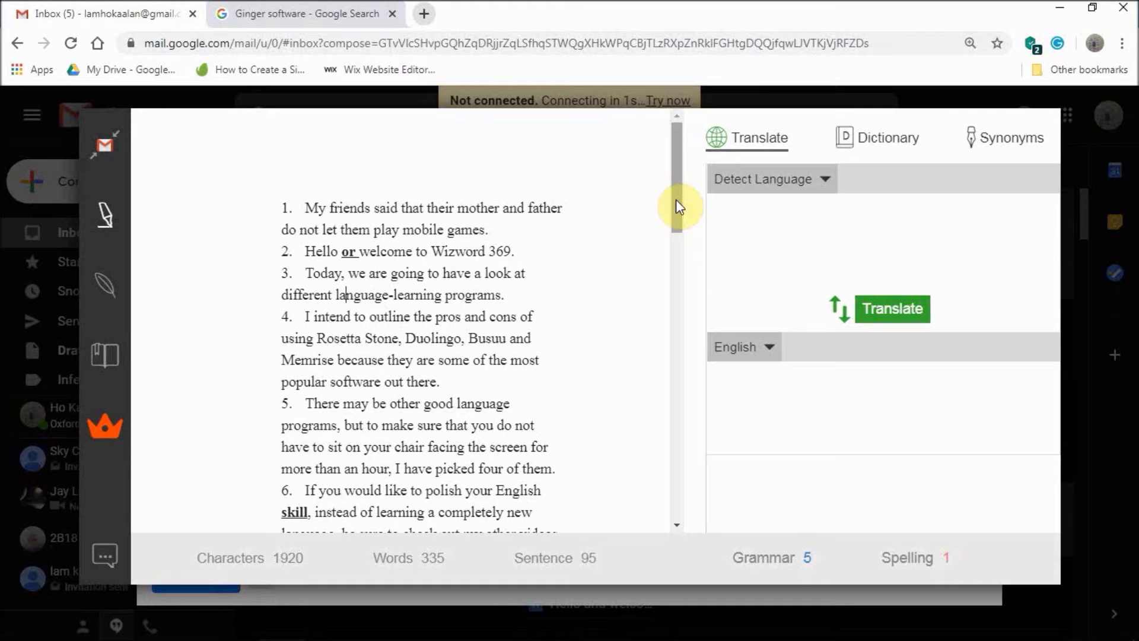
drag(680, 206, 681, 213)
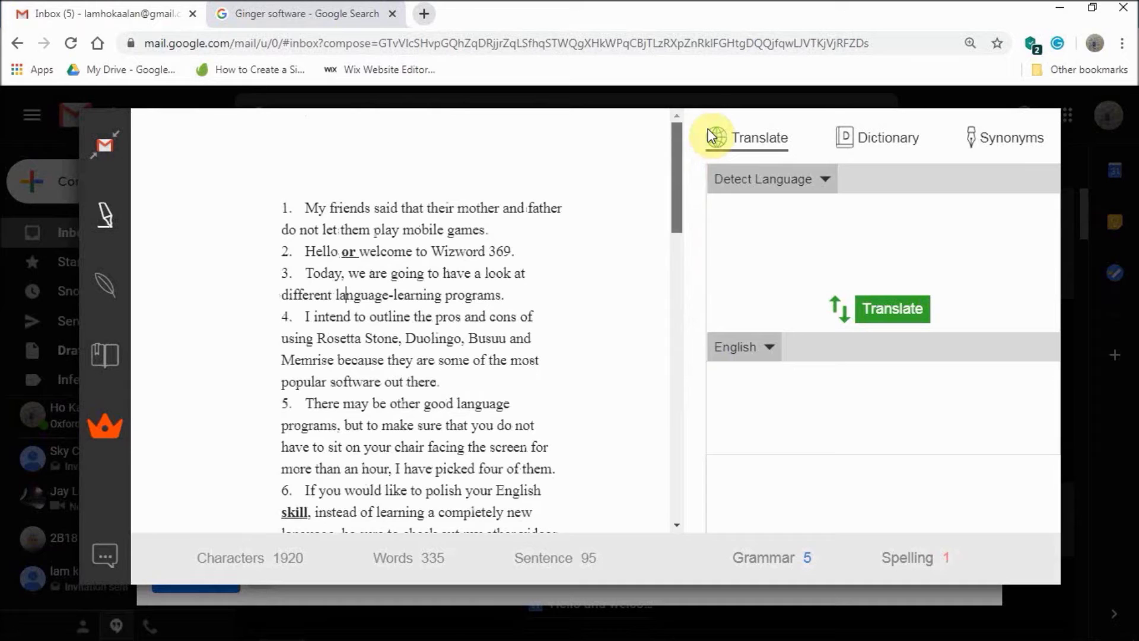
click(303, 209)
- Add the '10 misses in total for Ginger' summary line above the test list
key(Return)
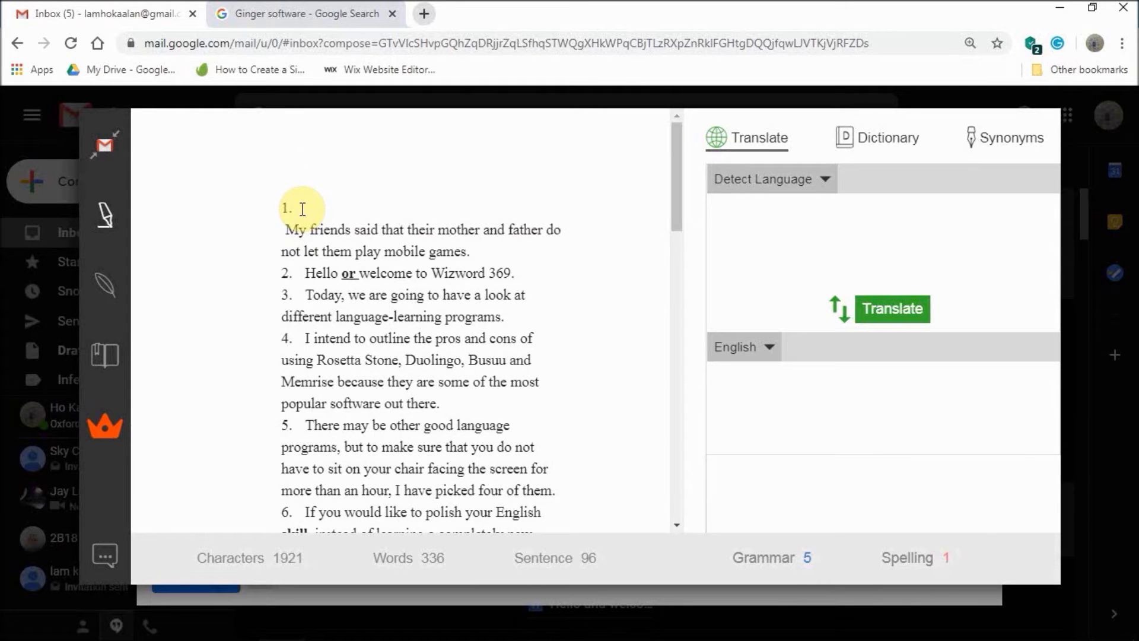
key(BackSpace)
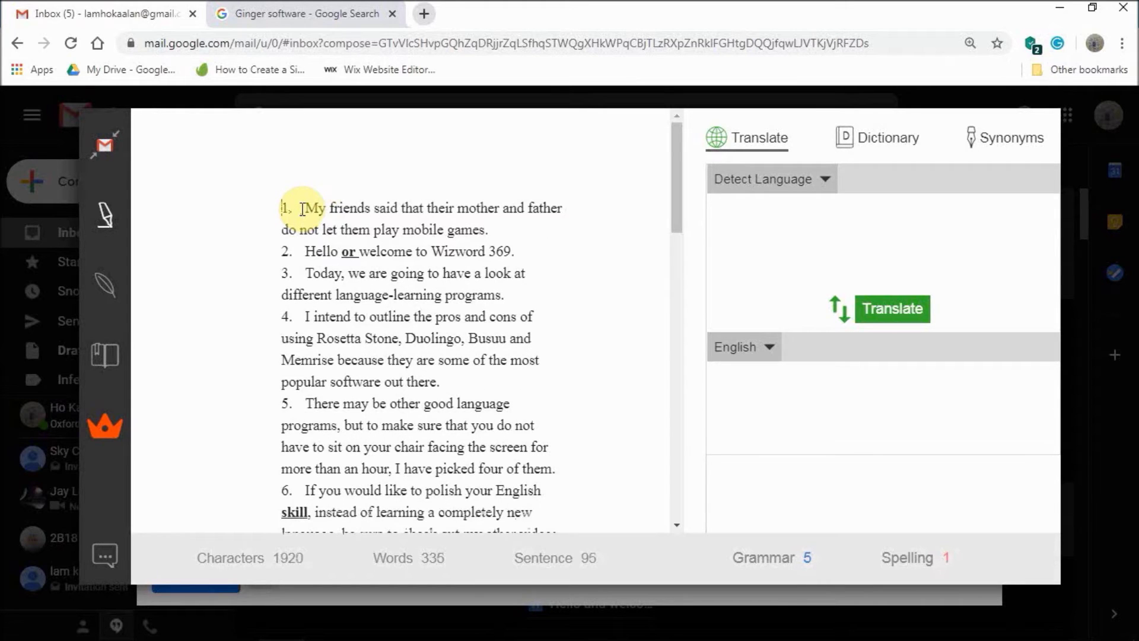
key(Return)
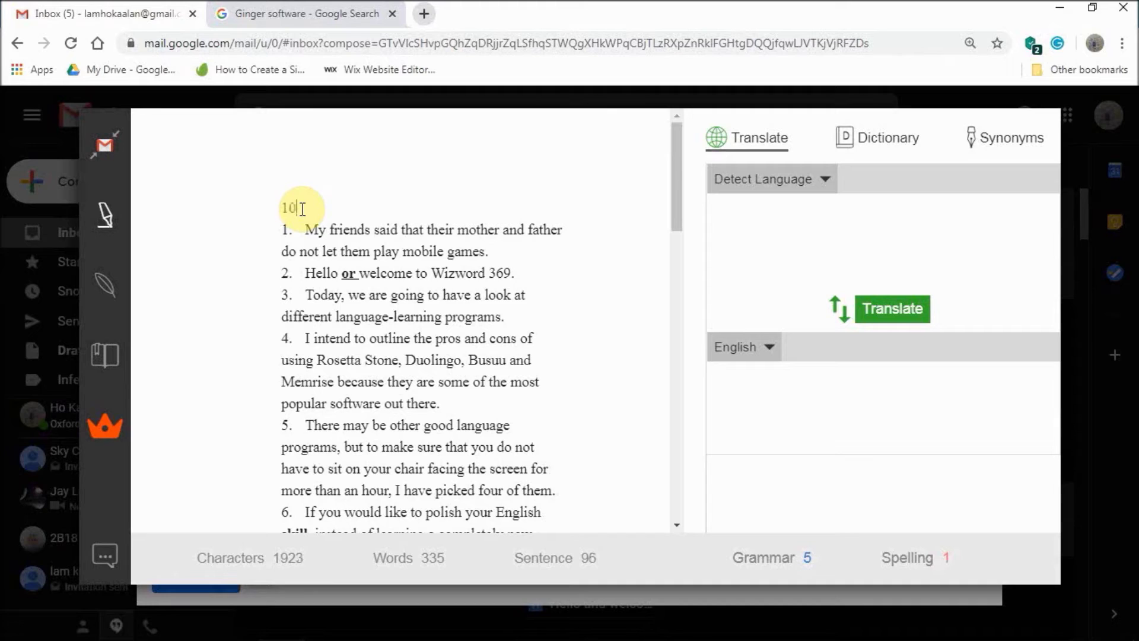
text(in total for G)
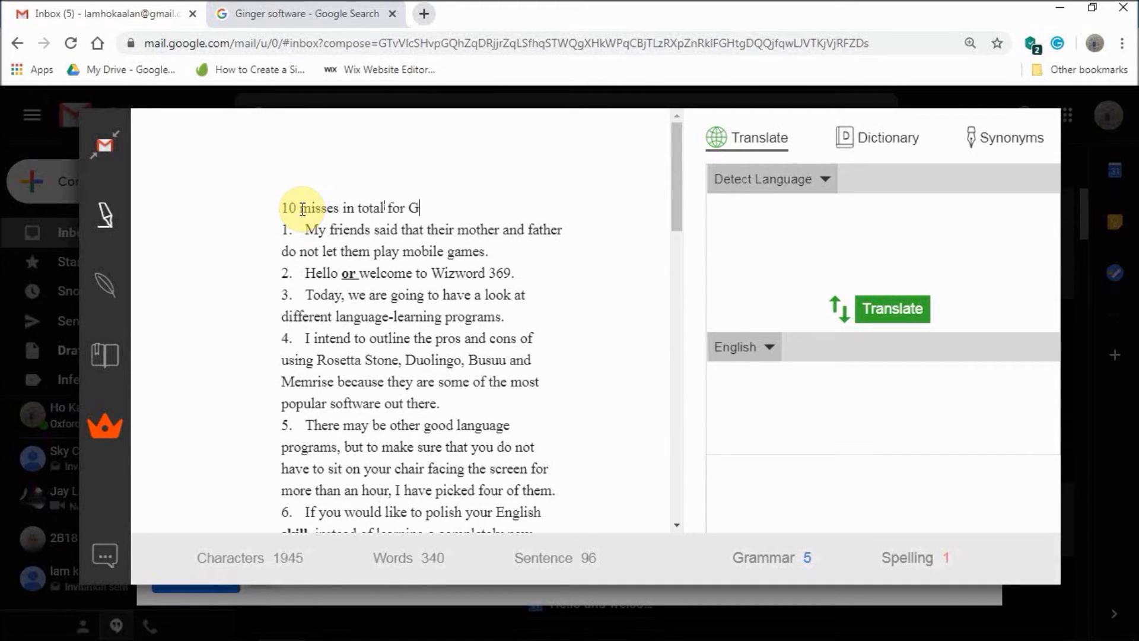
text(inger.)
key(Return)
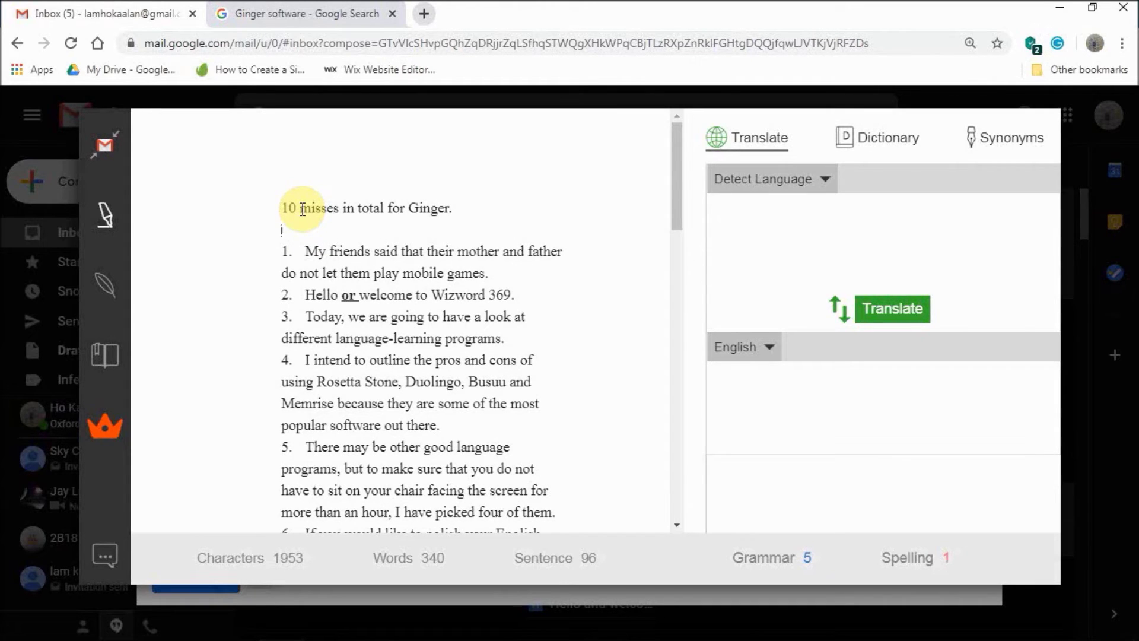
key(BackSpace)
key(BackSpace)
key(BackSpace)
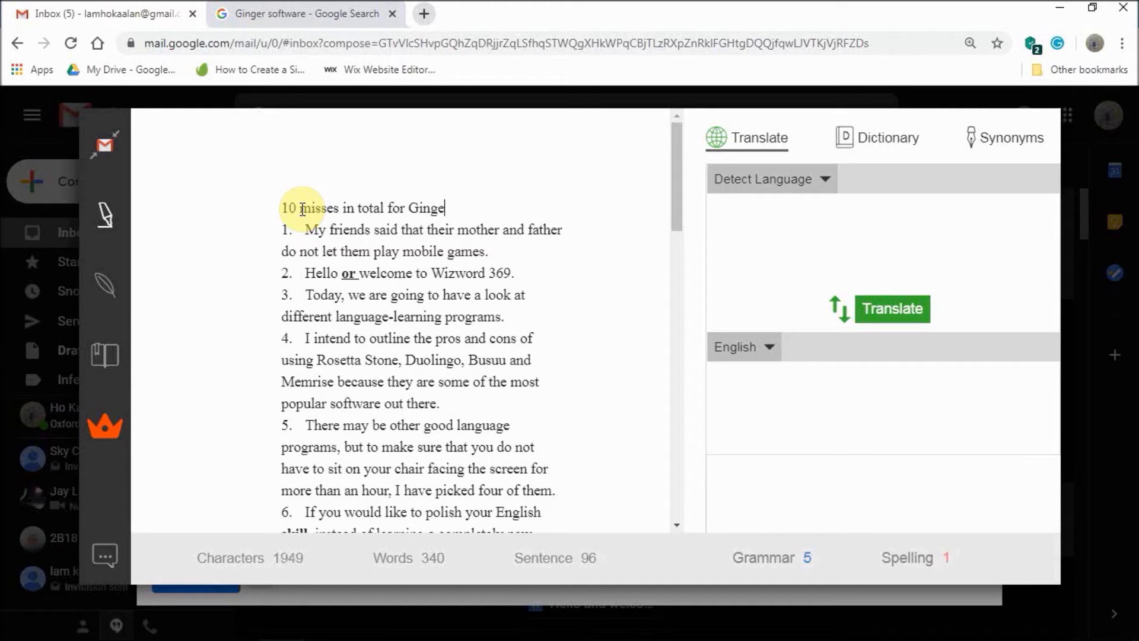
text(r)
key(Return)
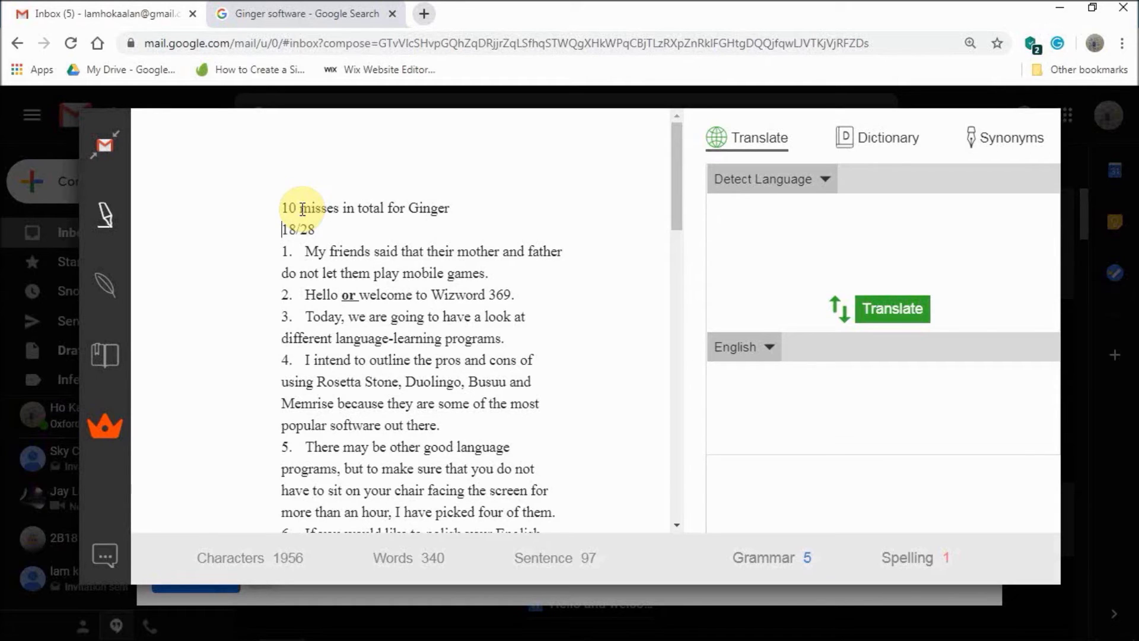
- Add a 'Score:' line with a 'Percentage: 64.42%' line beneath it
text(Score:)
key(Return)
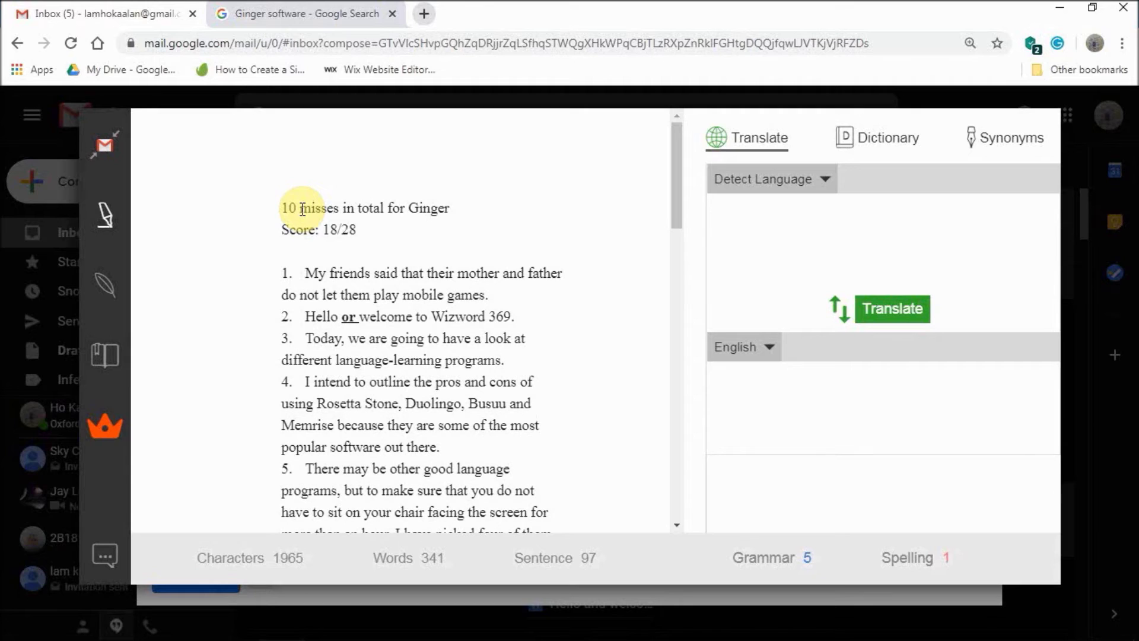
text(Percentage:)
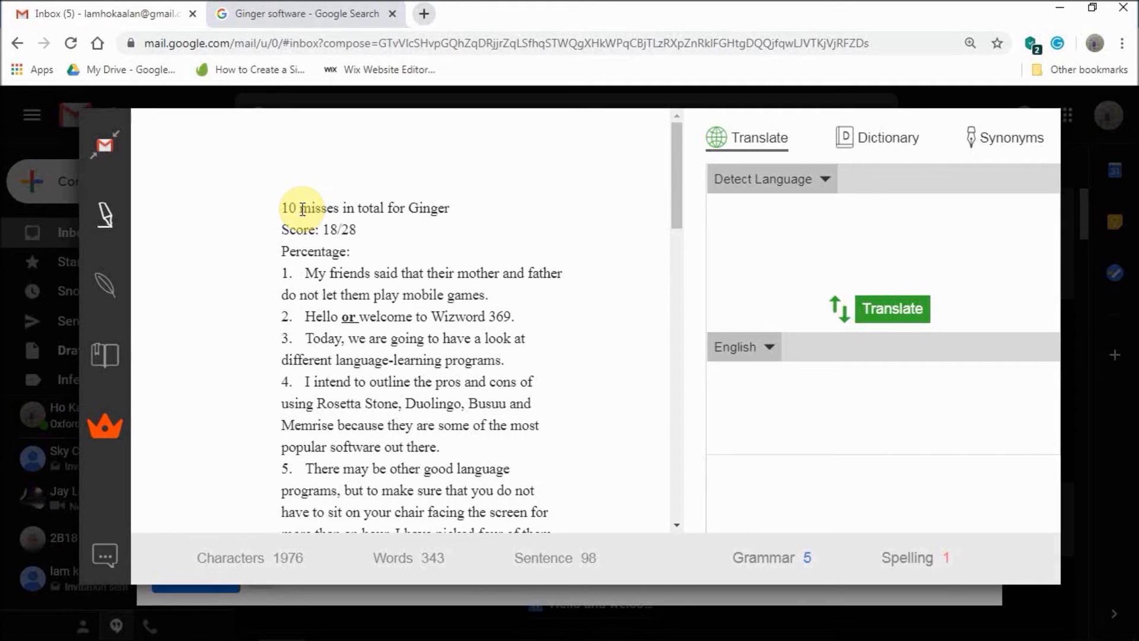
text(64.42)
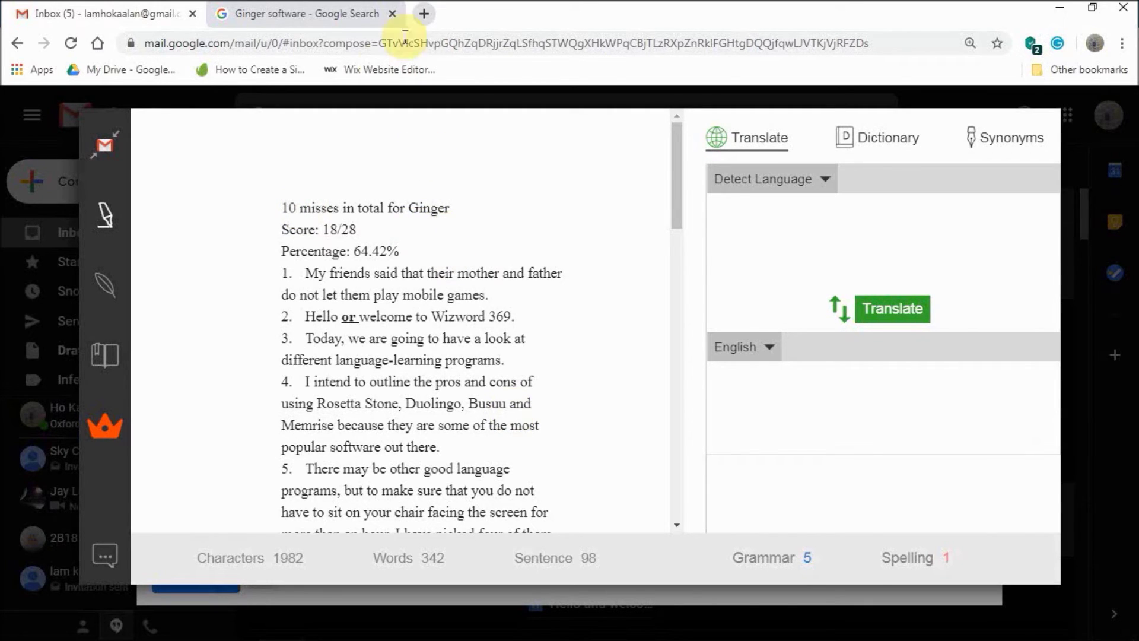
triple_click(381, 247)
drag(324, 252, 354, 254)
double_click(354, 254)
triple_click(353, 254)
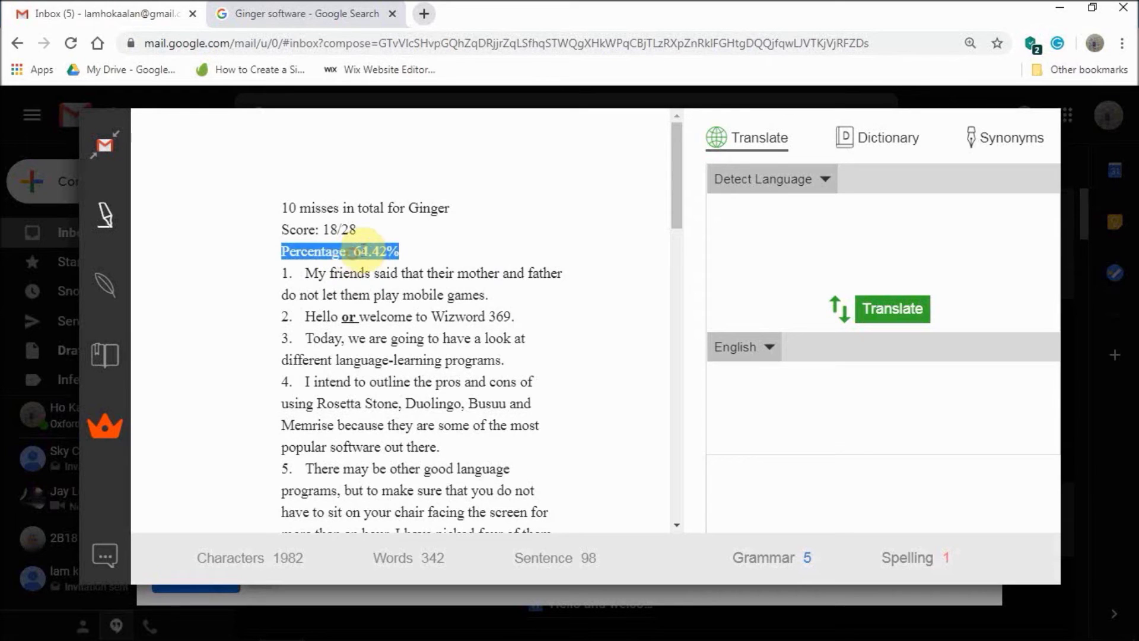
triple_click(371, 248)
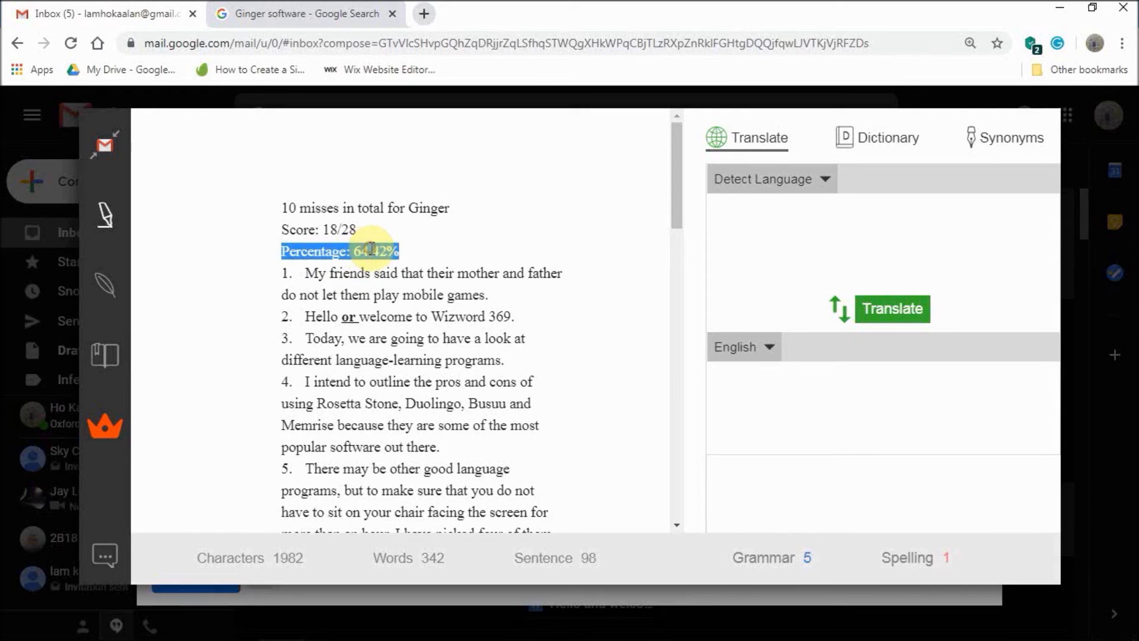
double_click(354, 249)
double_click(355, 248)
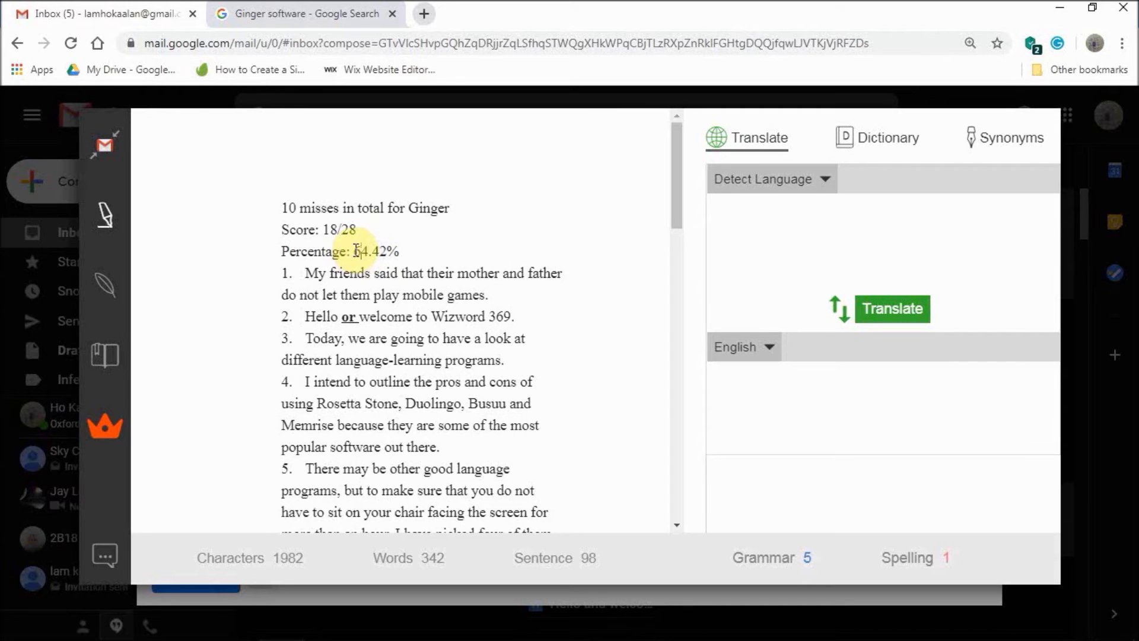
click(409, 255)
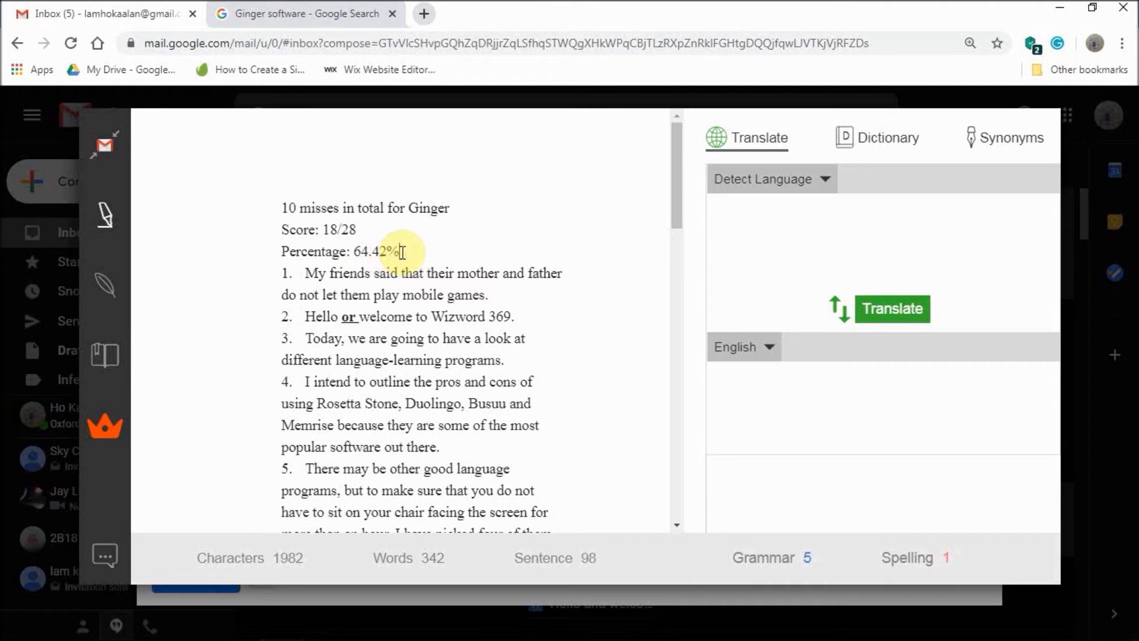
drag(386, 250, 361, 236)
triple_click(338, 251)
triple_click(360, 251)
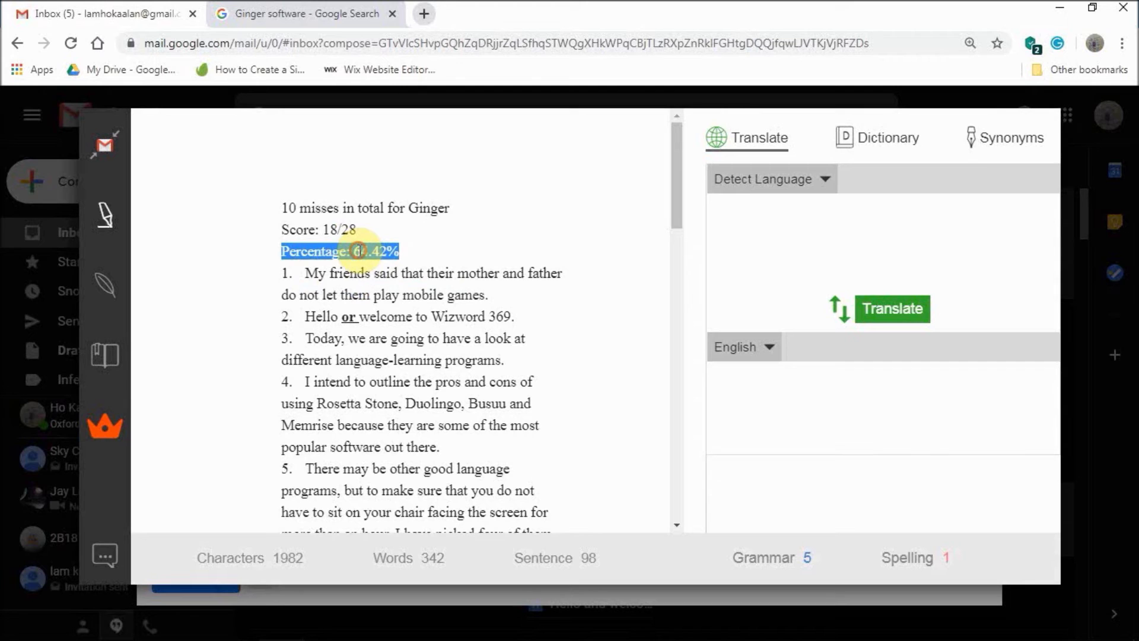
click(359, 250)
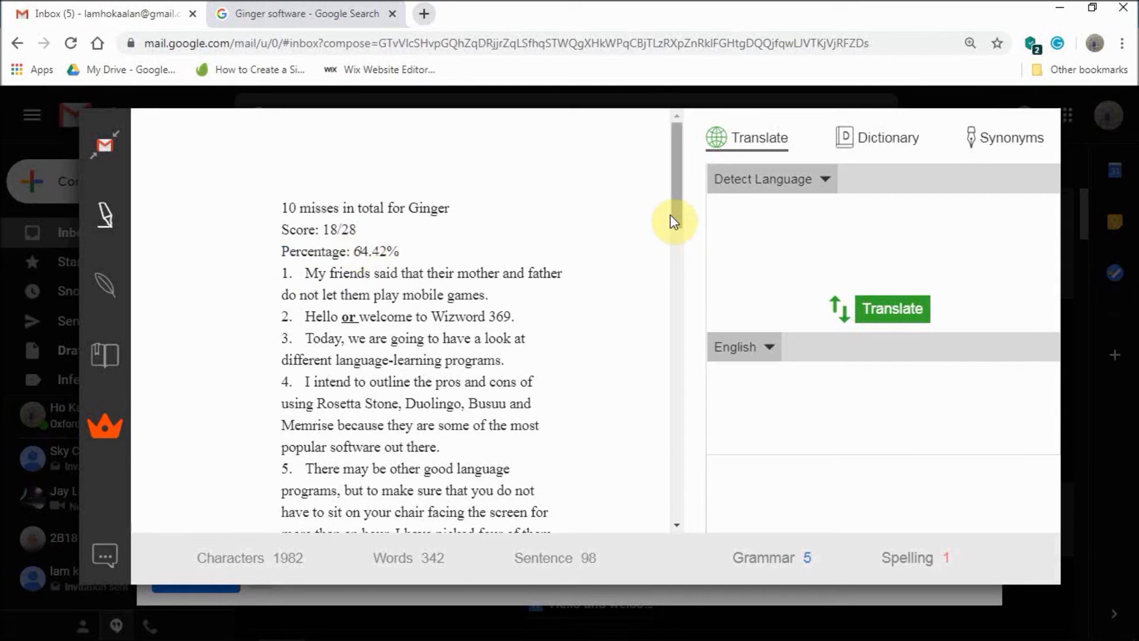
click(675, 219)
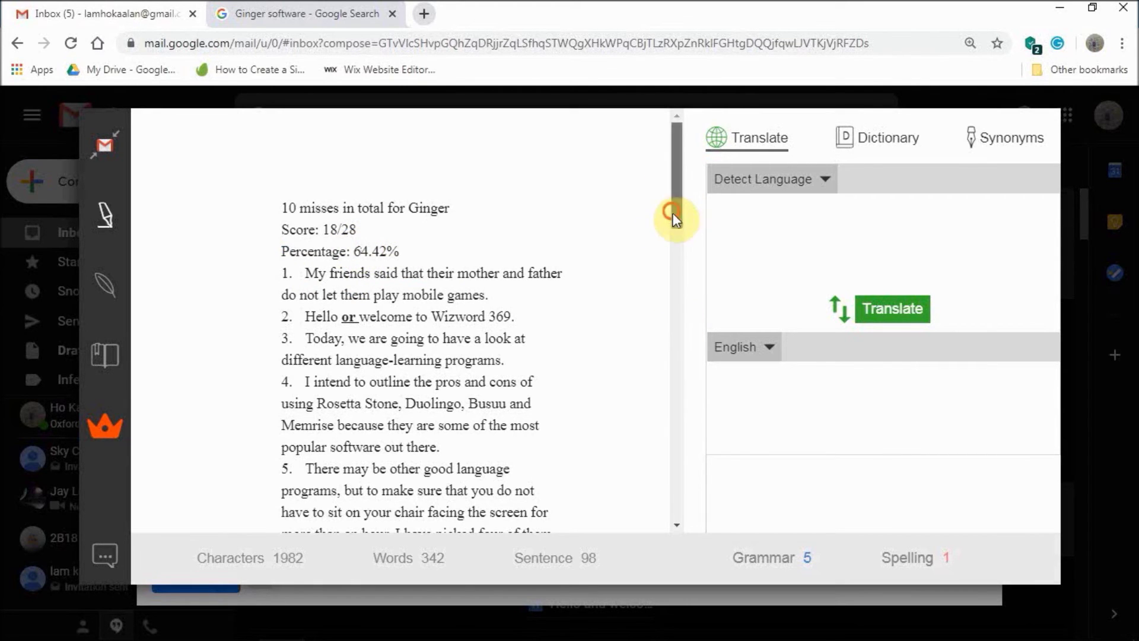
drag(674, 220, 646, 132)
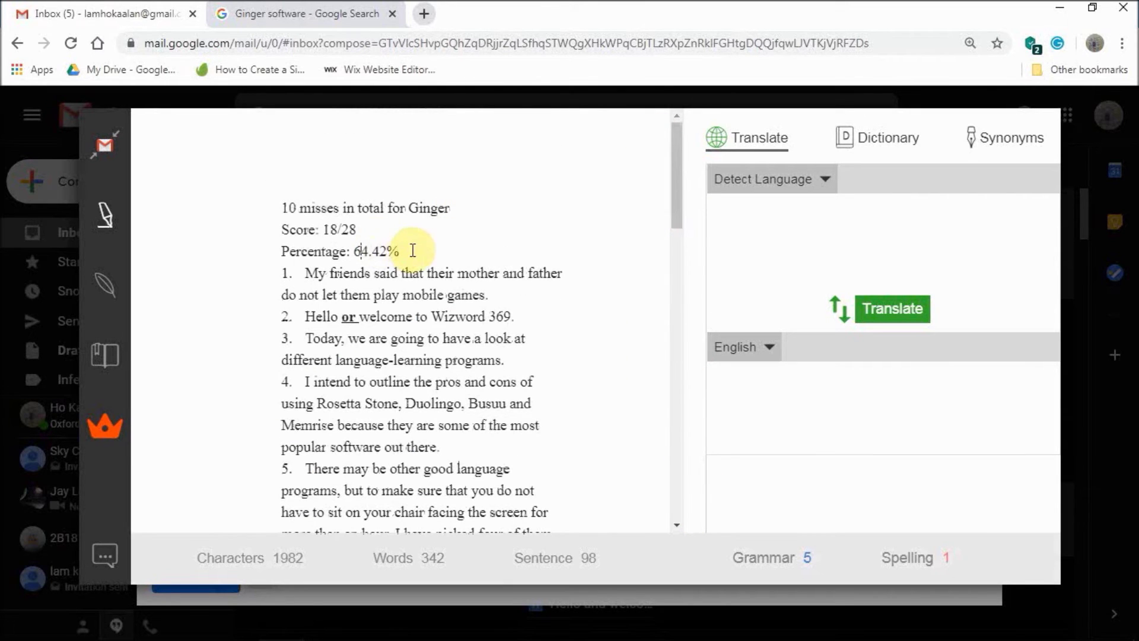
drag(410, 251, 375, 304)
click(365, 319)
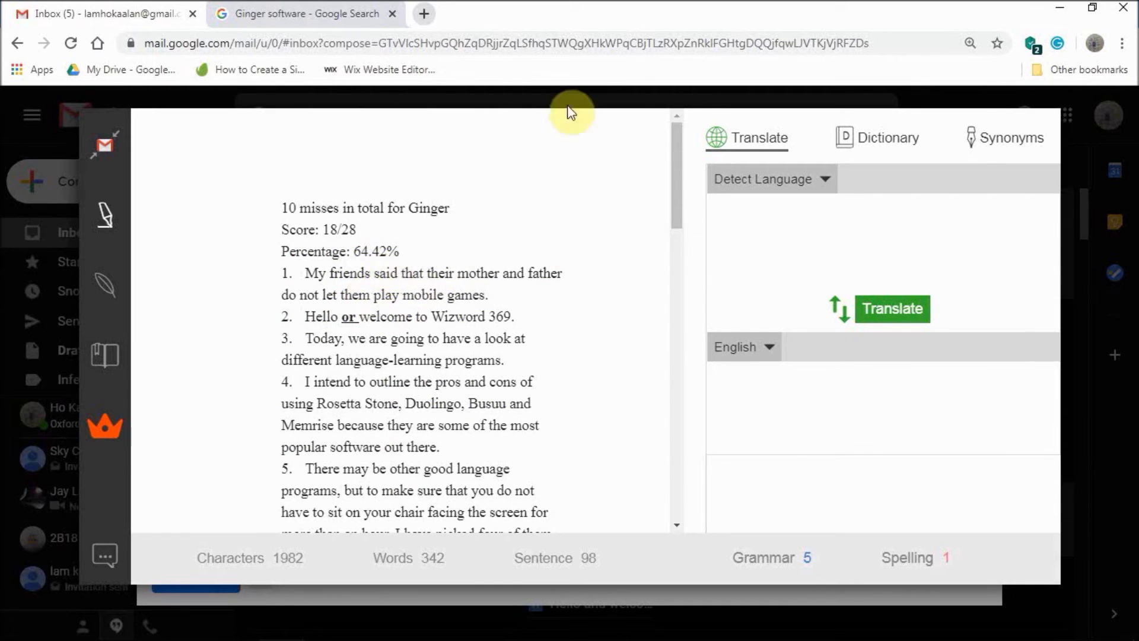
click(436, 259)
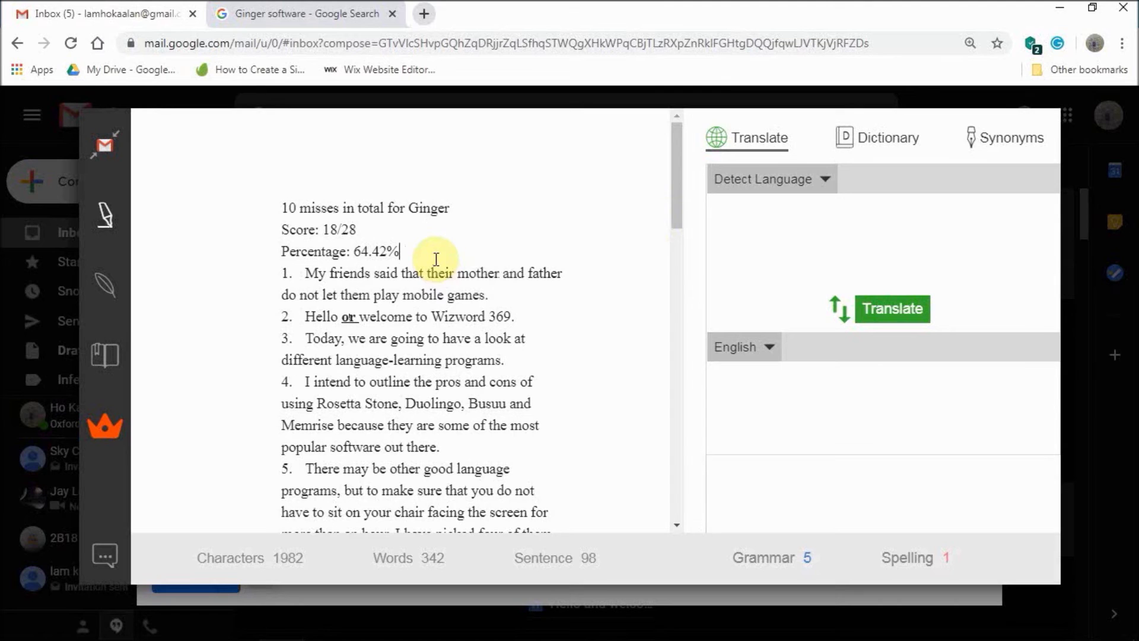
scroll(675, 526, down, 10)
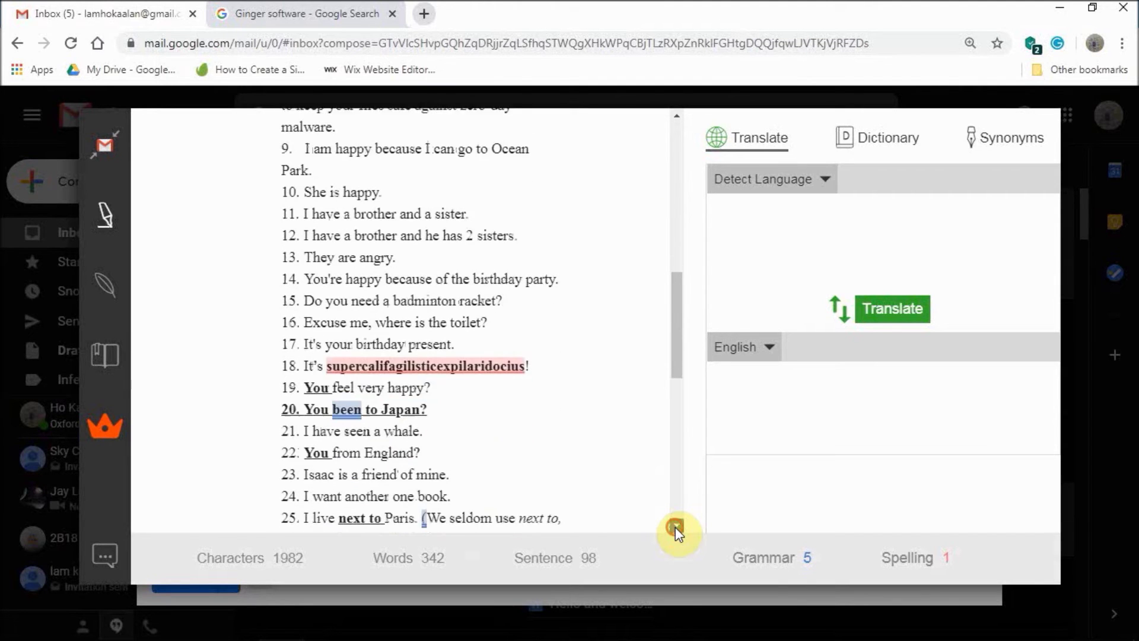
click(675, 526)
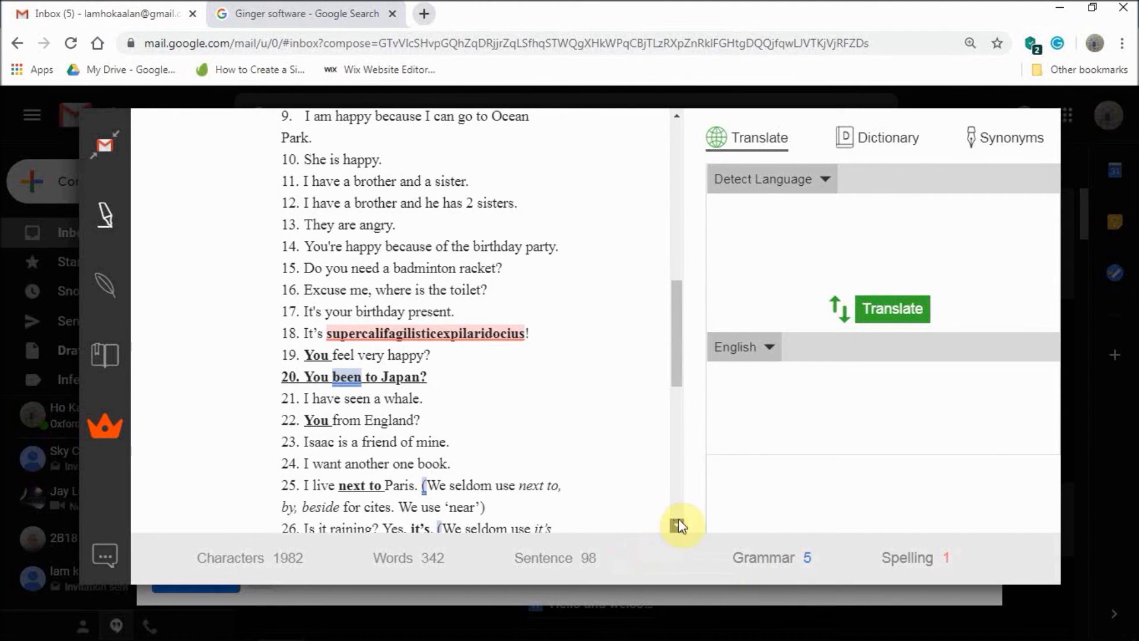
click(676, 116)
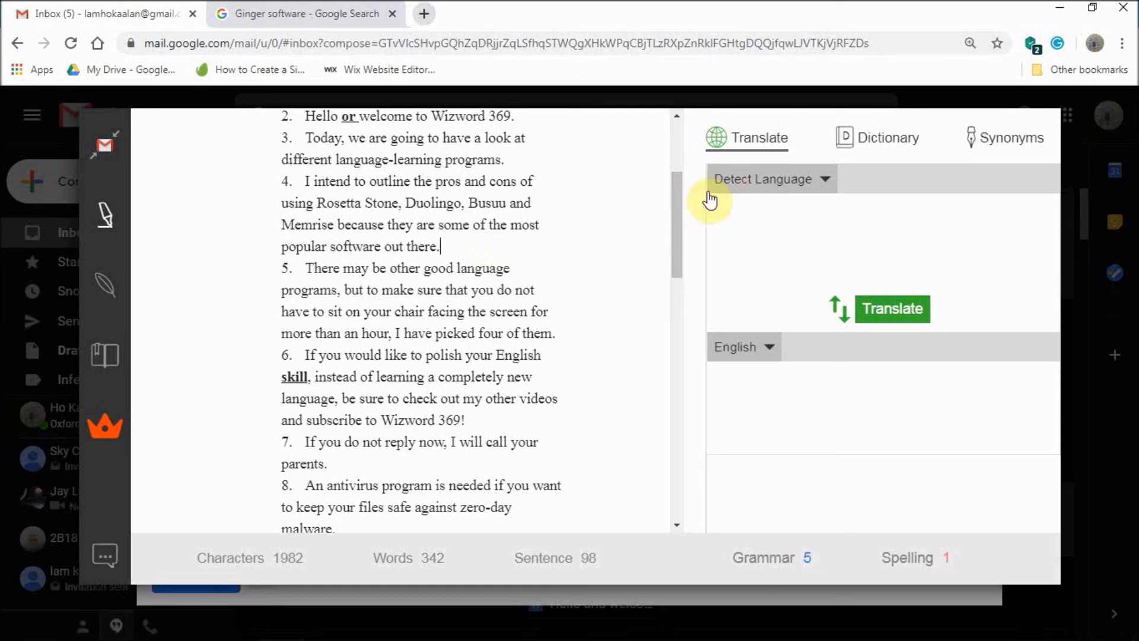
scroll(682, 210, down, 3)
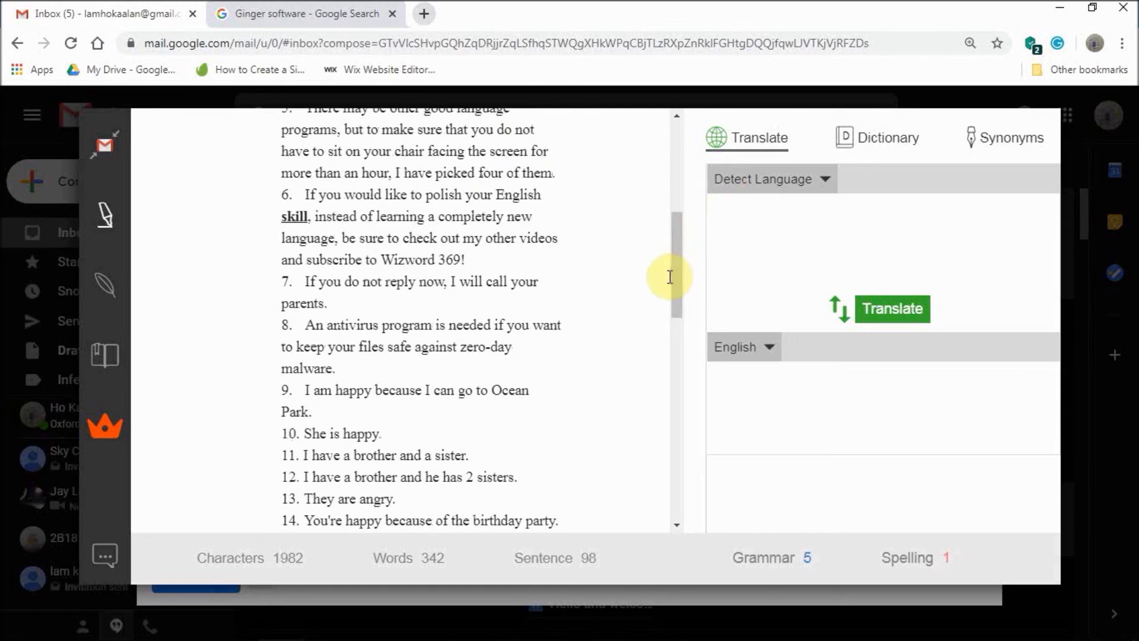
drag(676, 303, 679, 332)
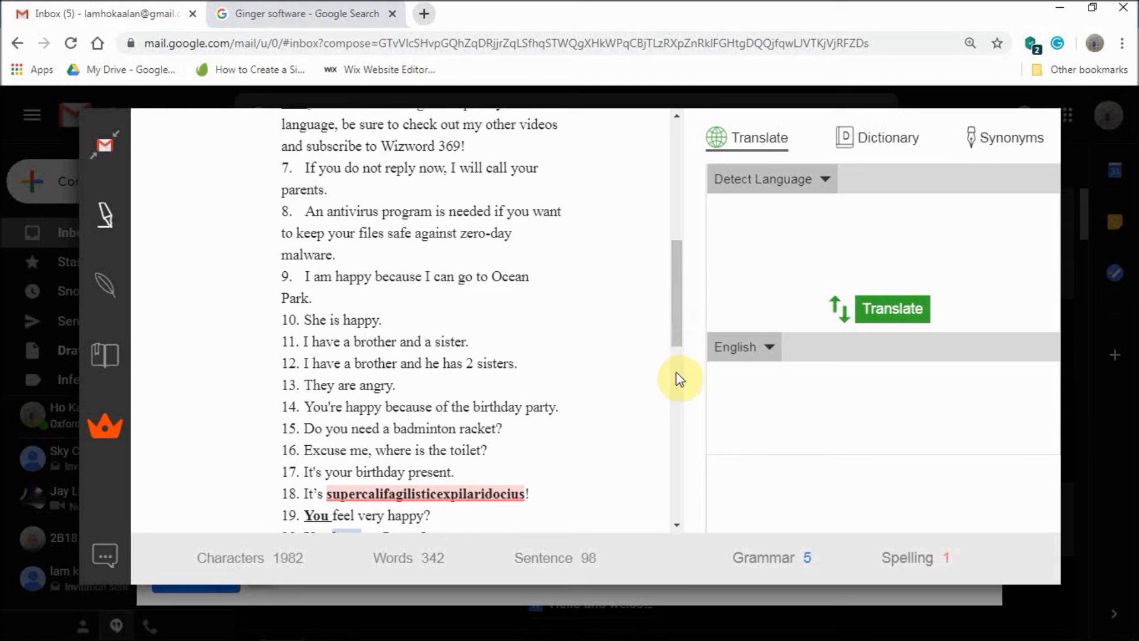
drag(674, 330, 681, 438)
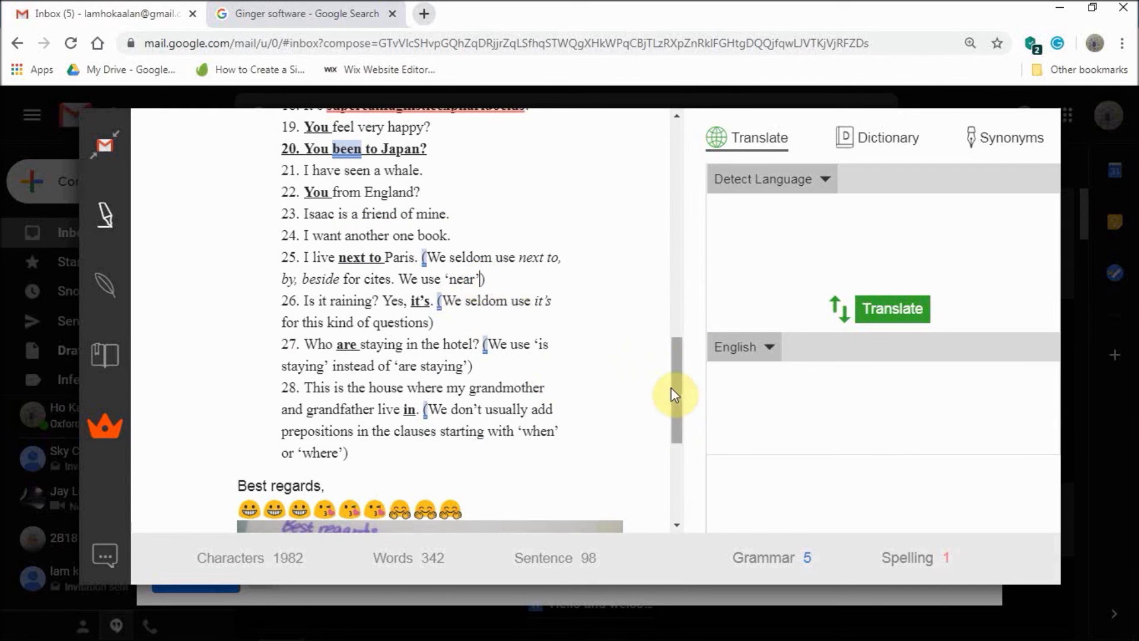
drag(671, 387, 672, 365)
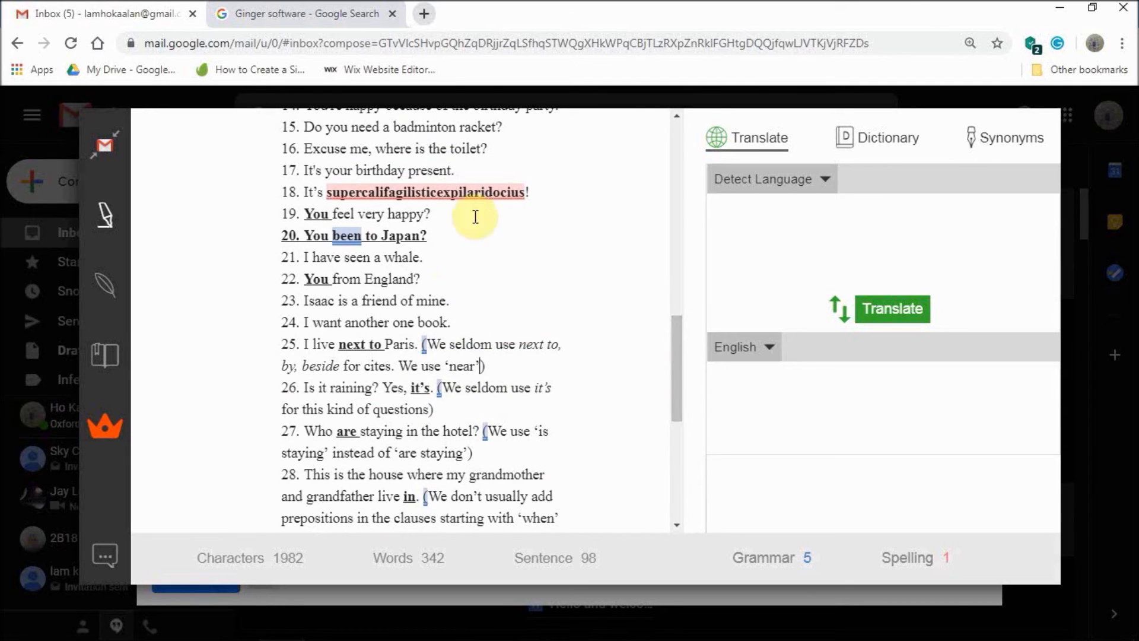
click(516, 192)
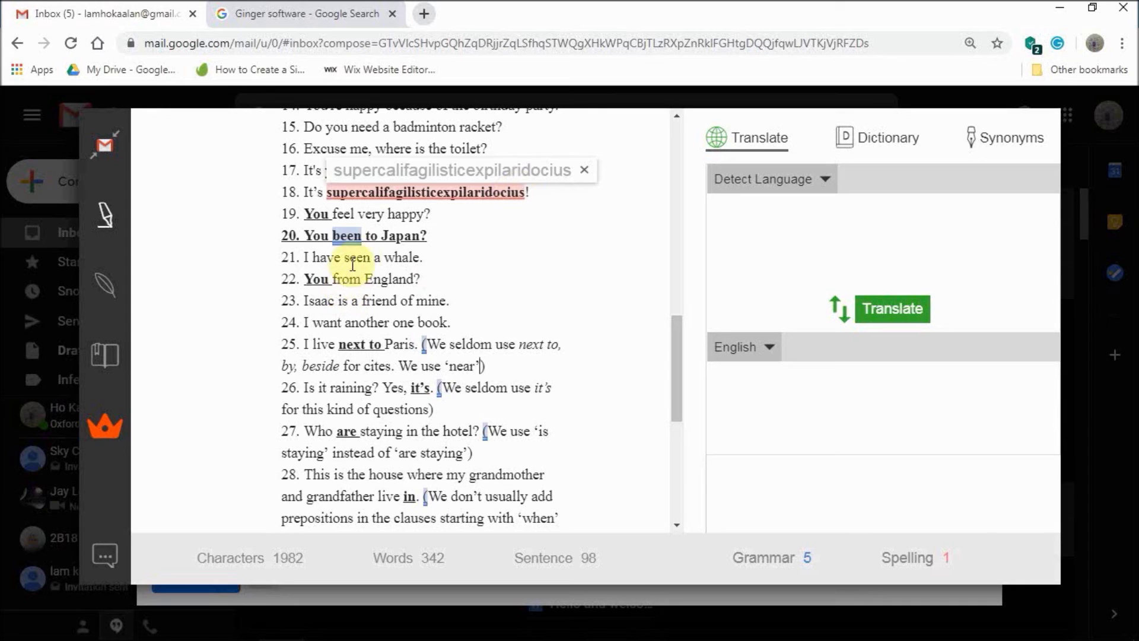
click(303, 231)
drag(330, 191, 323, 218)
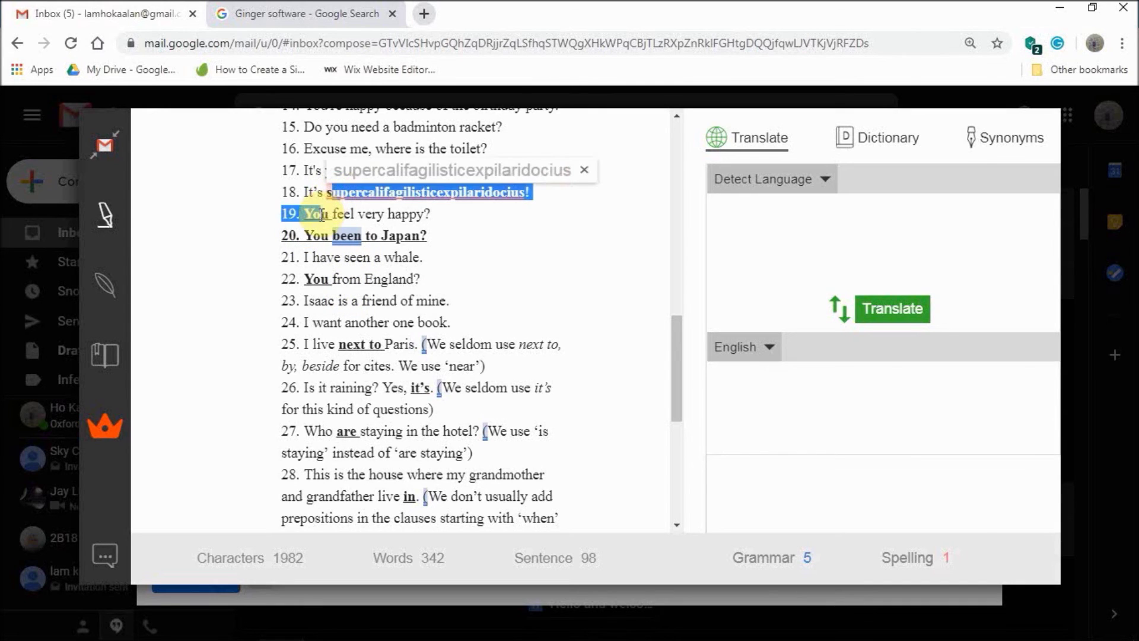
click(319, 214)
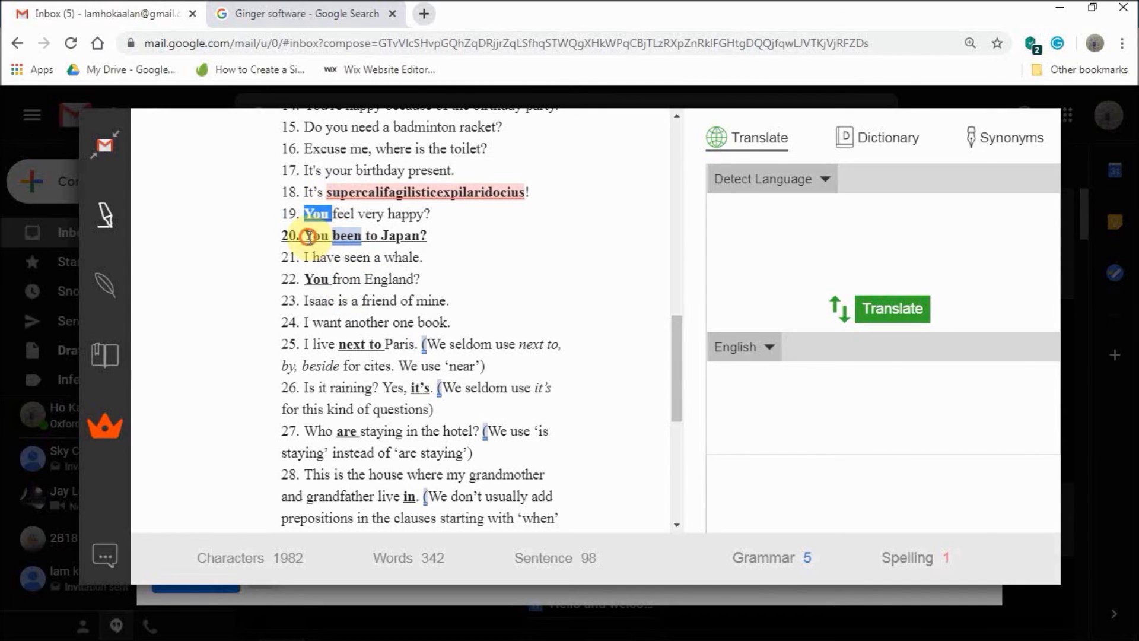
triple_click(308, 237)
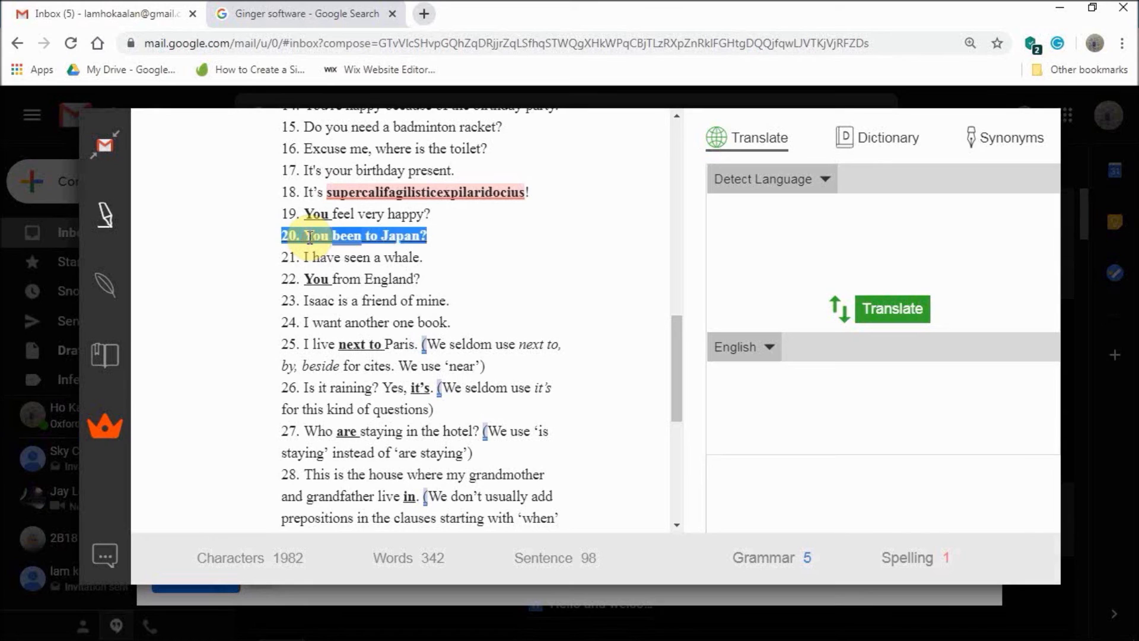
click(309, 237)
click(330, 236)
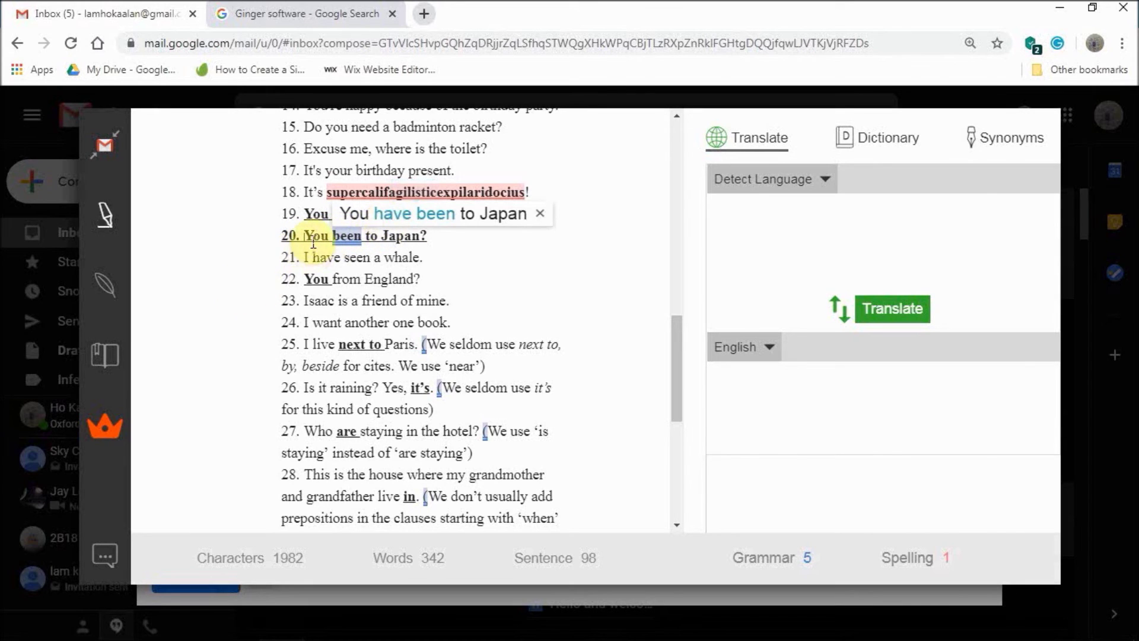
triple_click(312, 240)
click(312, 240)
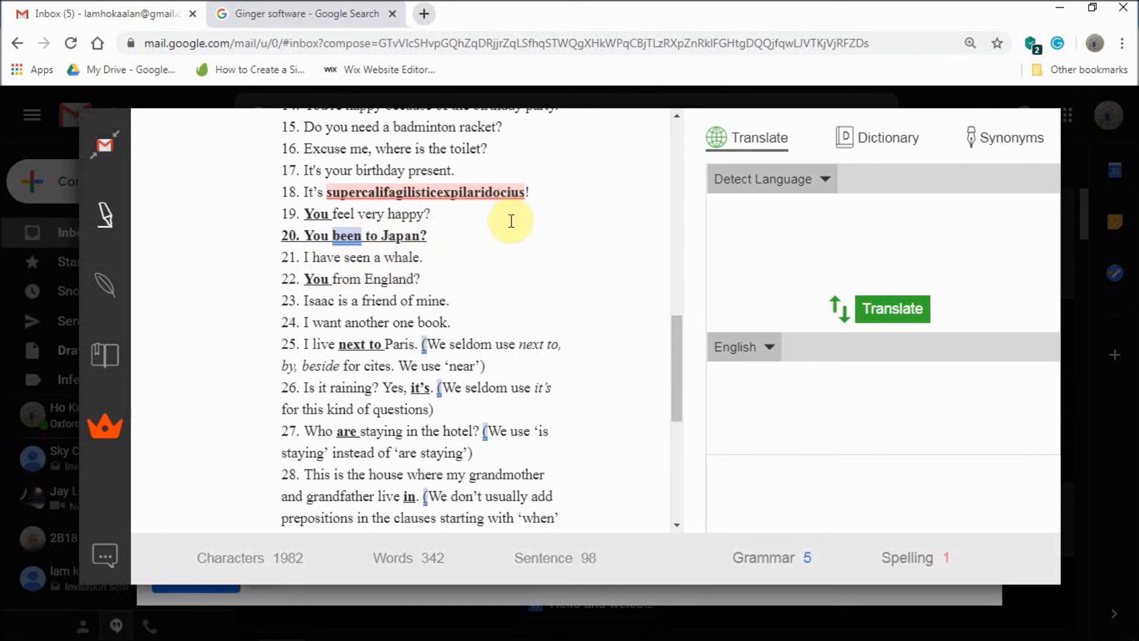
double_click(327, 259)
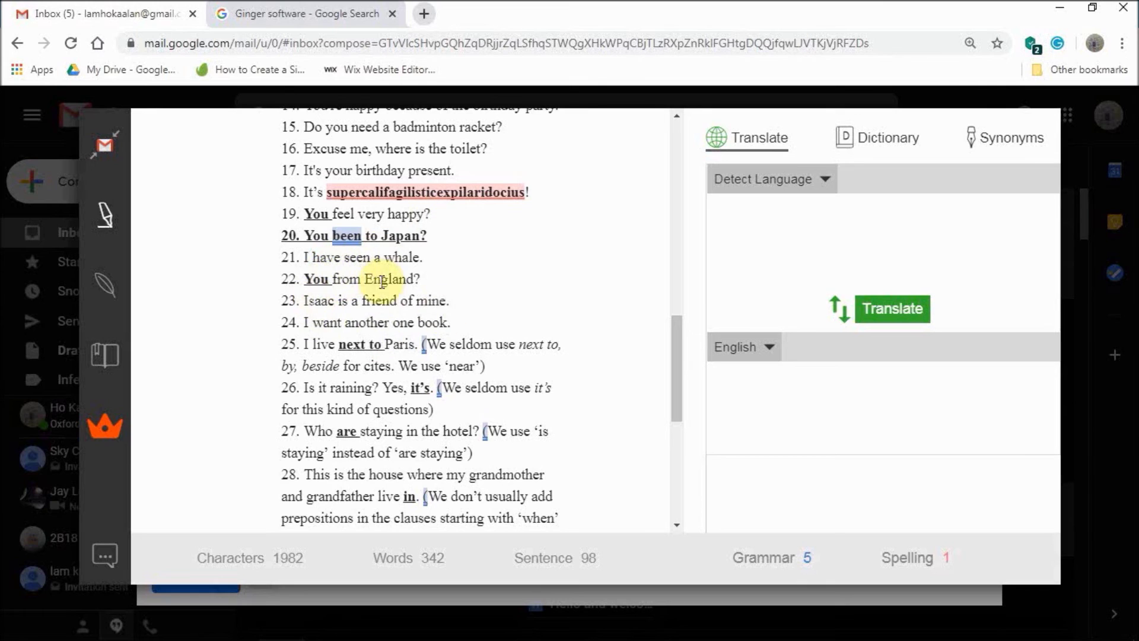
triple_click(319, 277)
click(373, 327)
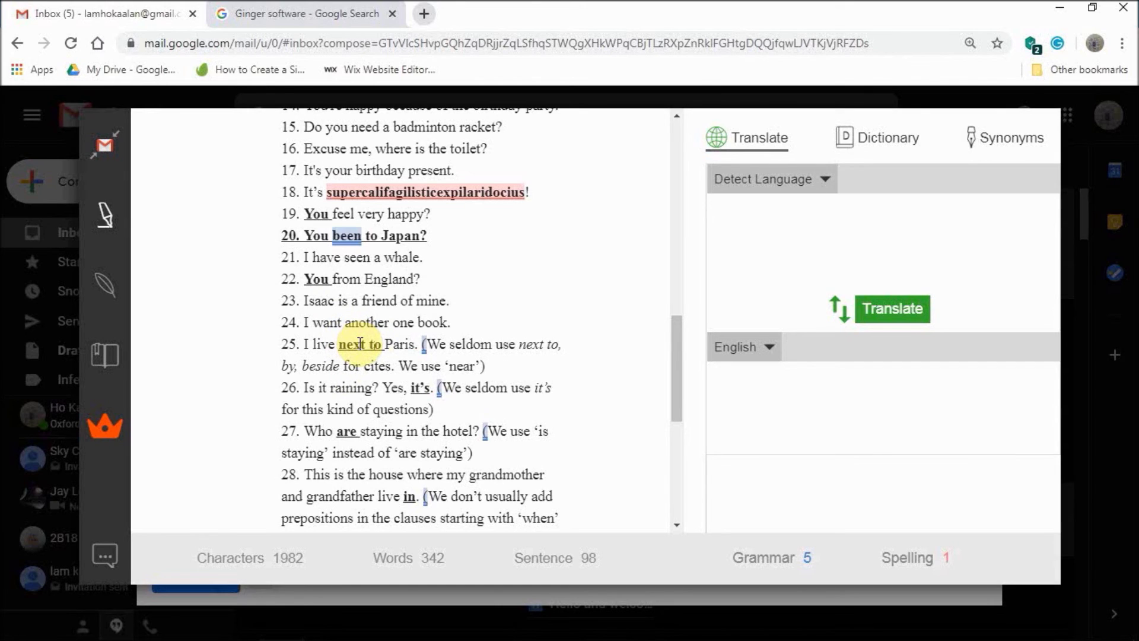
click(328, 393)
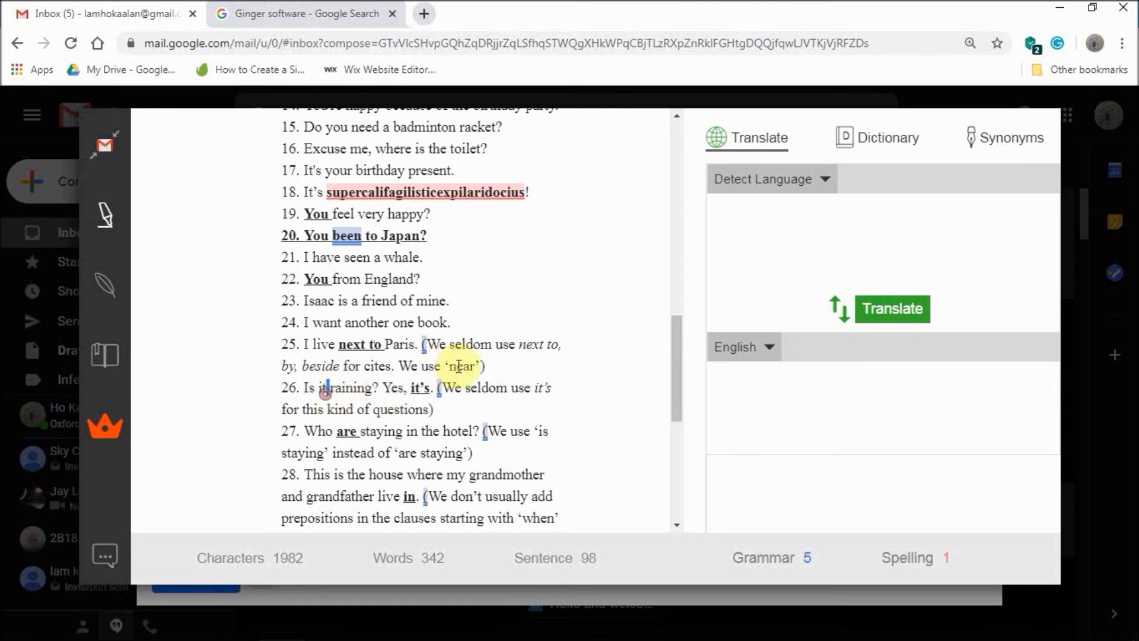
click(421, 393)
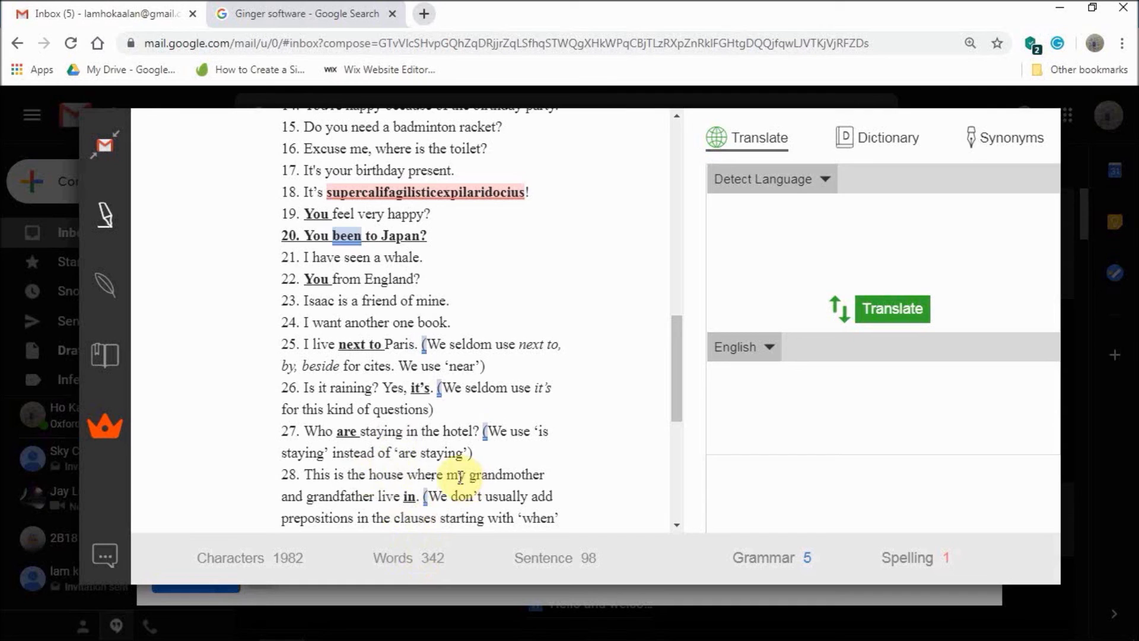
triple_click(418, 473)
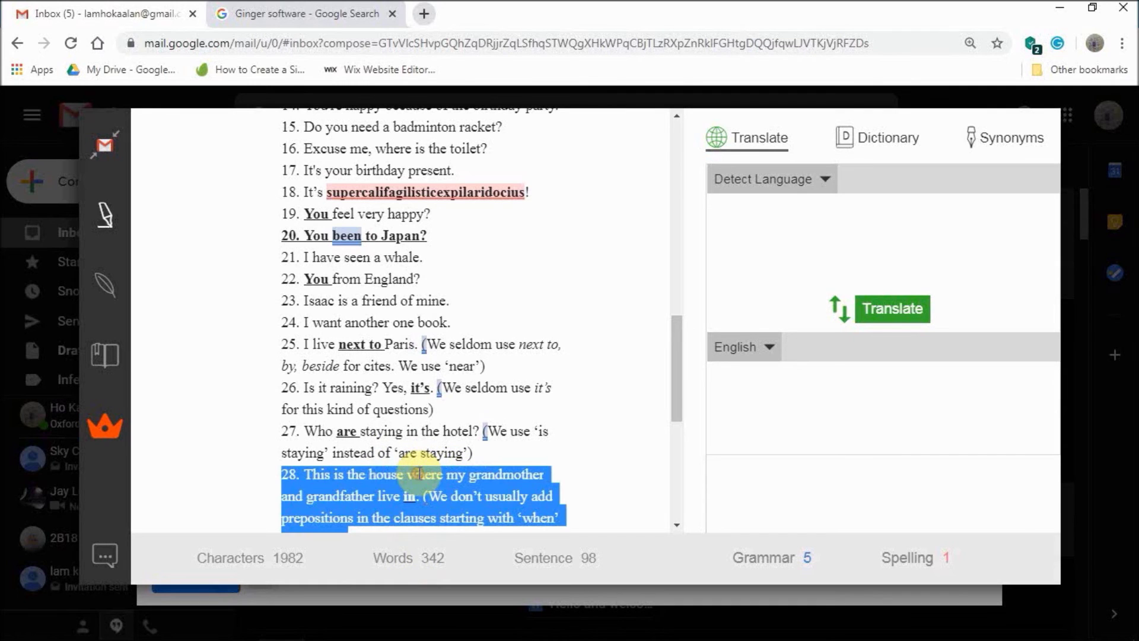
click(428, 495)
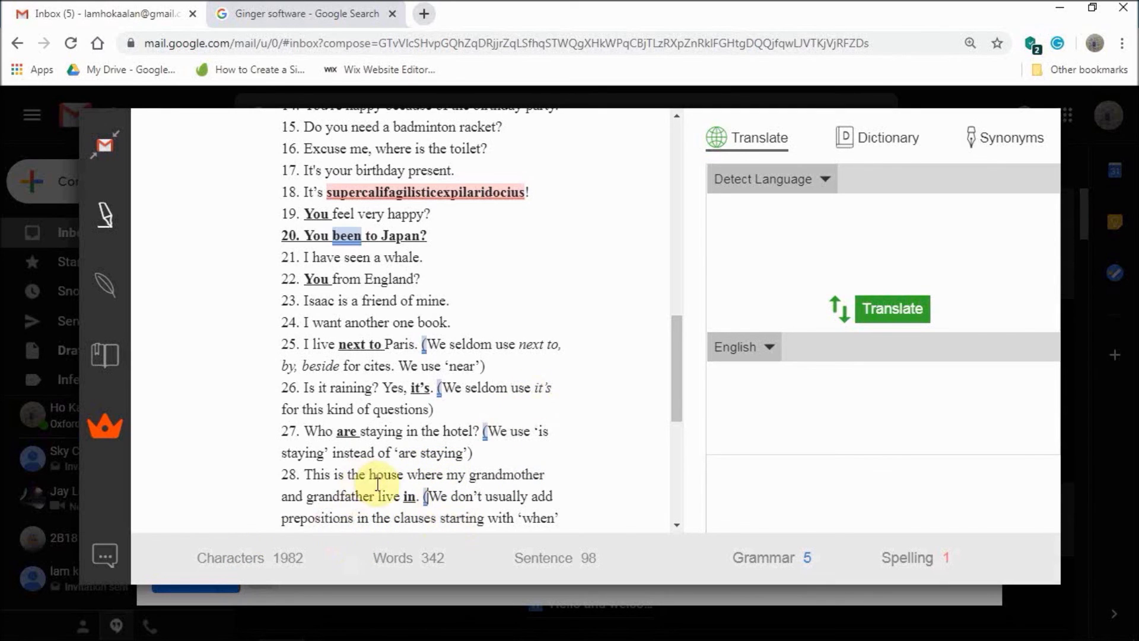
triple_click(423, 485)
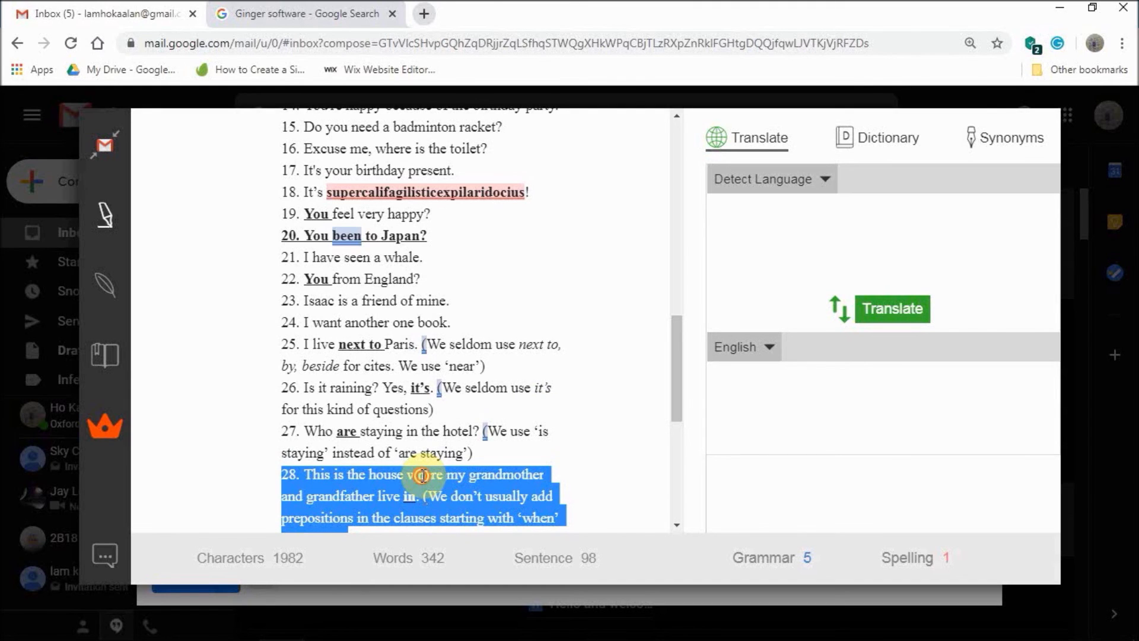
click(435, 495)
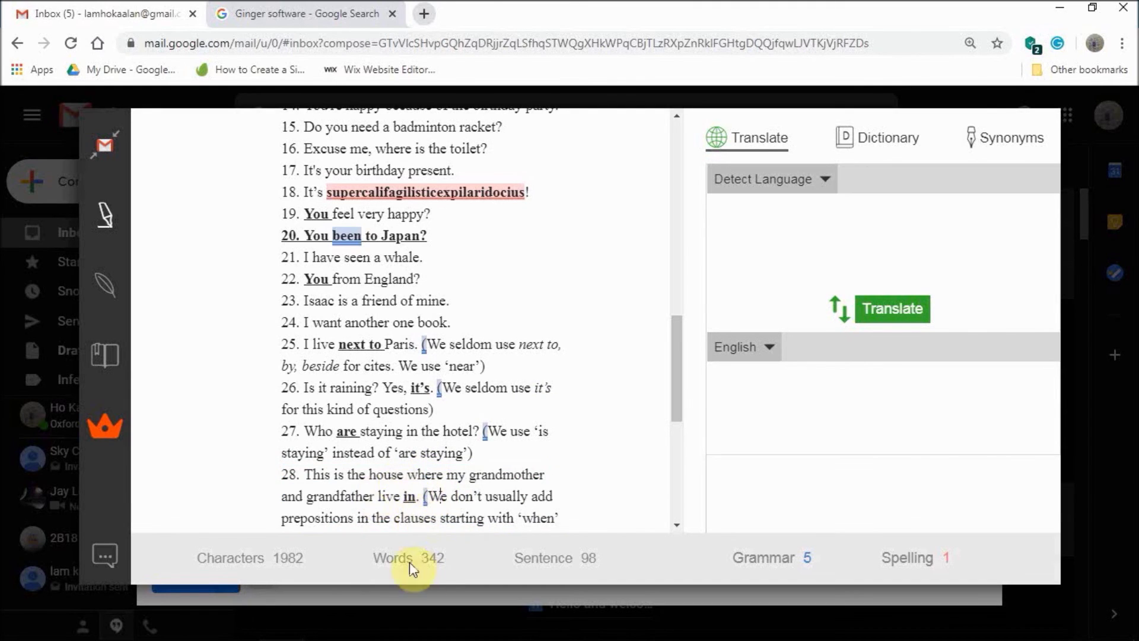
- Scroll the editor back up to the summary at the top of the text
click(677, 277)
triple_click(657, 258)
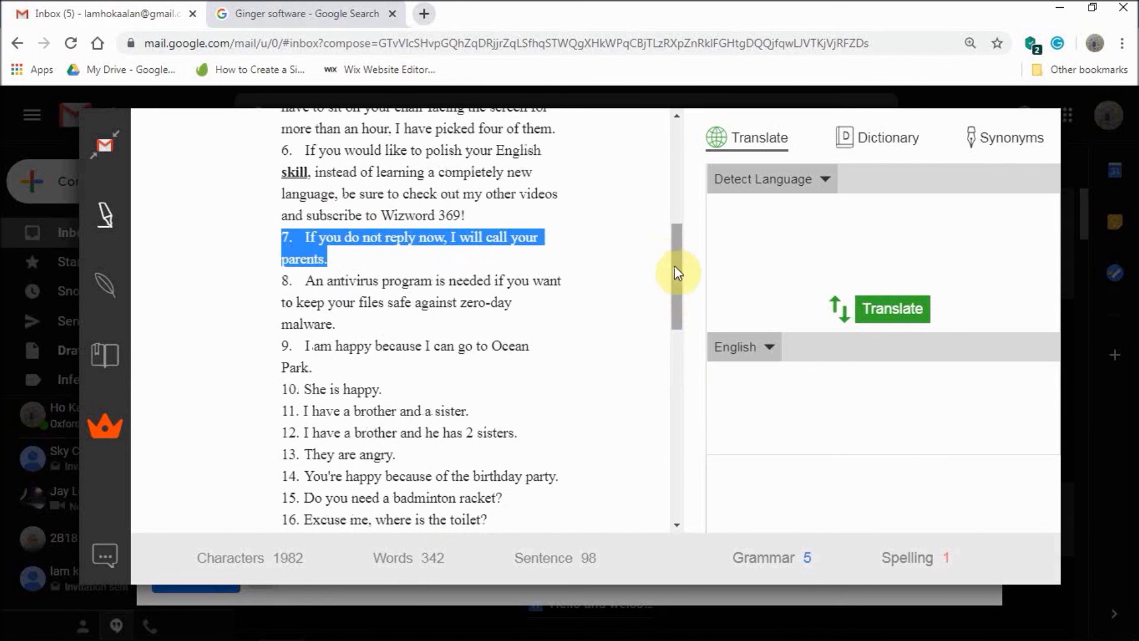
click(670, 150)
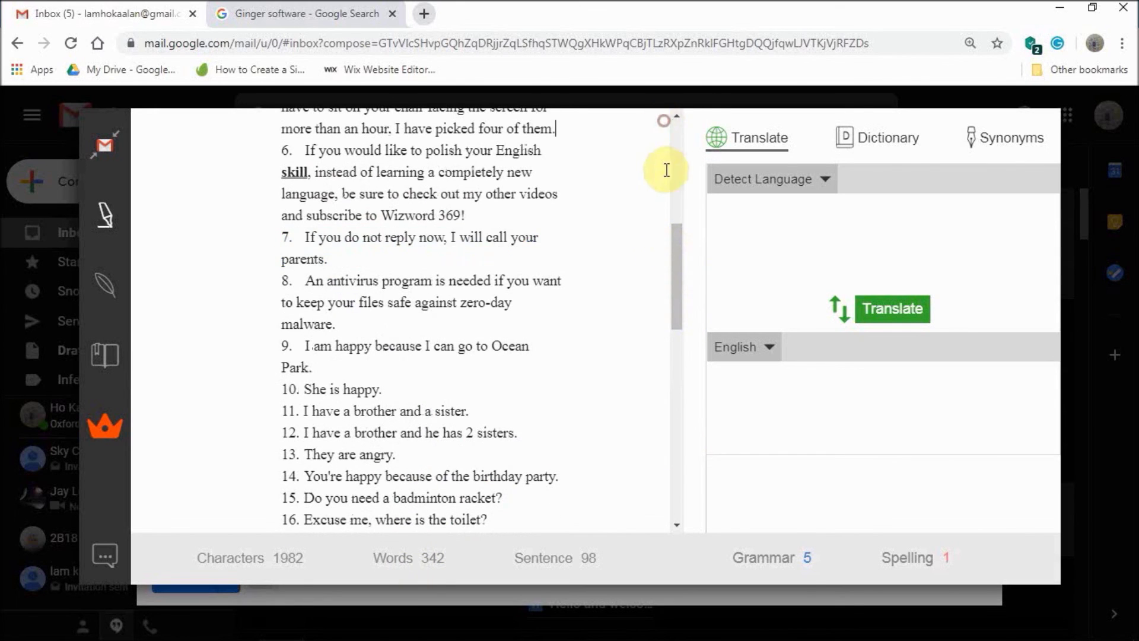
click(676, 115)
click(677, 115)
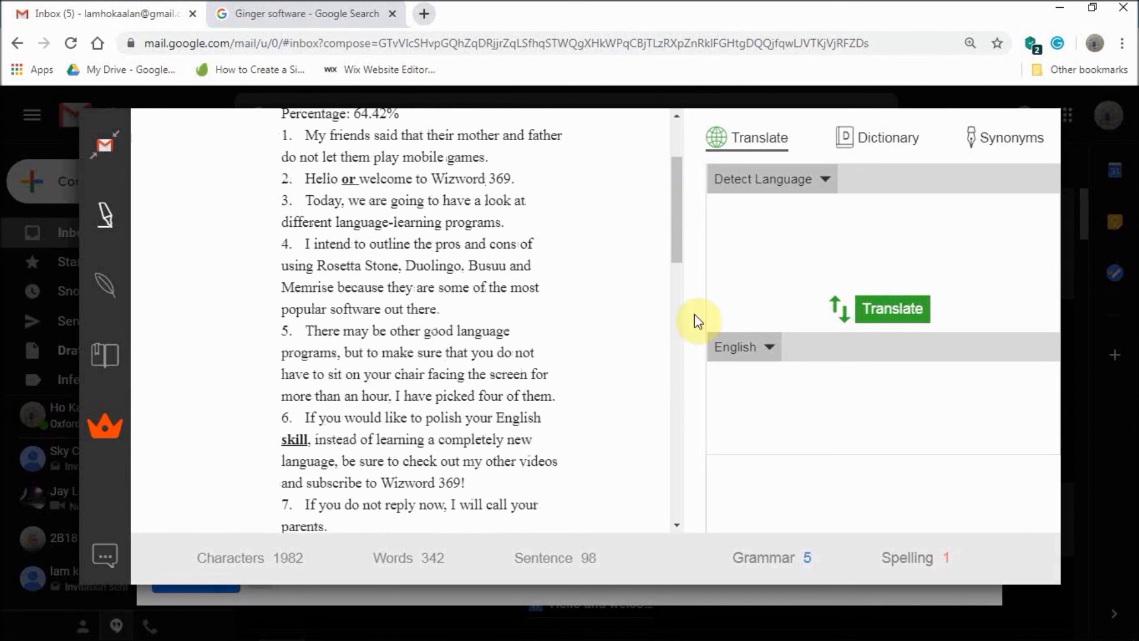
click(677, 523)
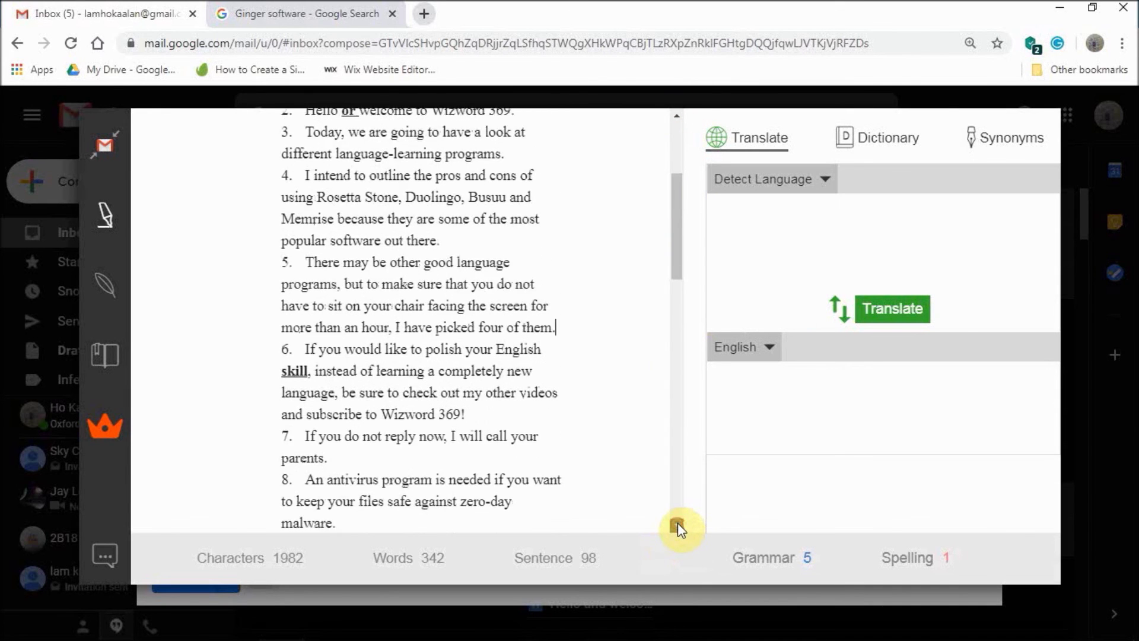
scroll(677, 522, down, 5)
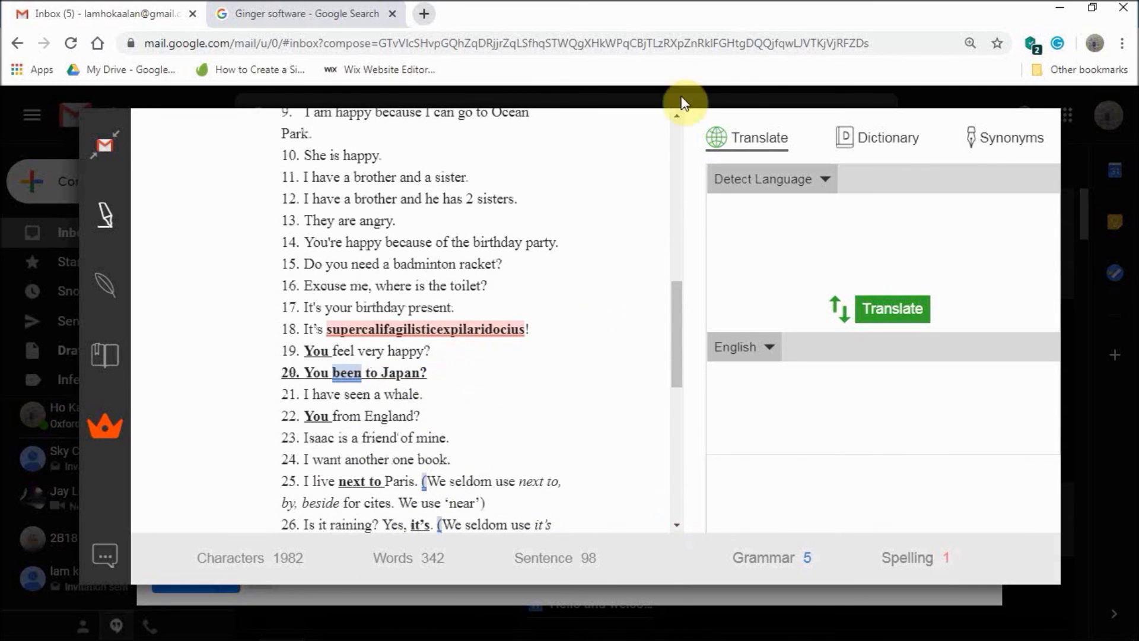
click(677, 118)
click(677, 118)
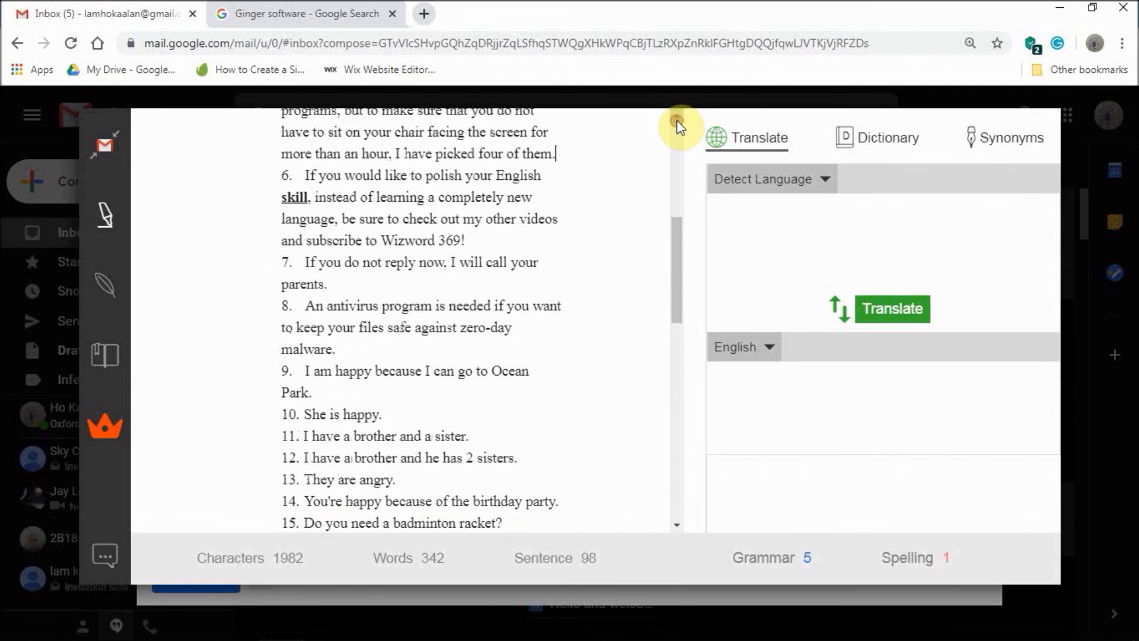
click(677, 118)
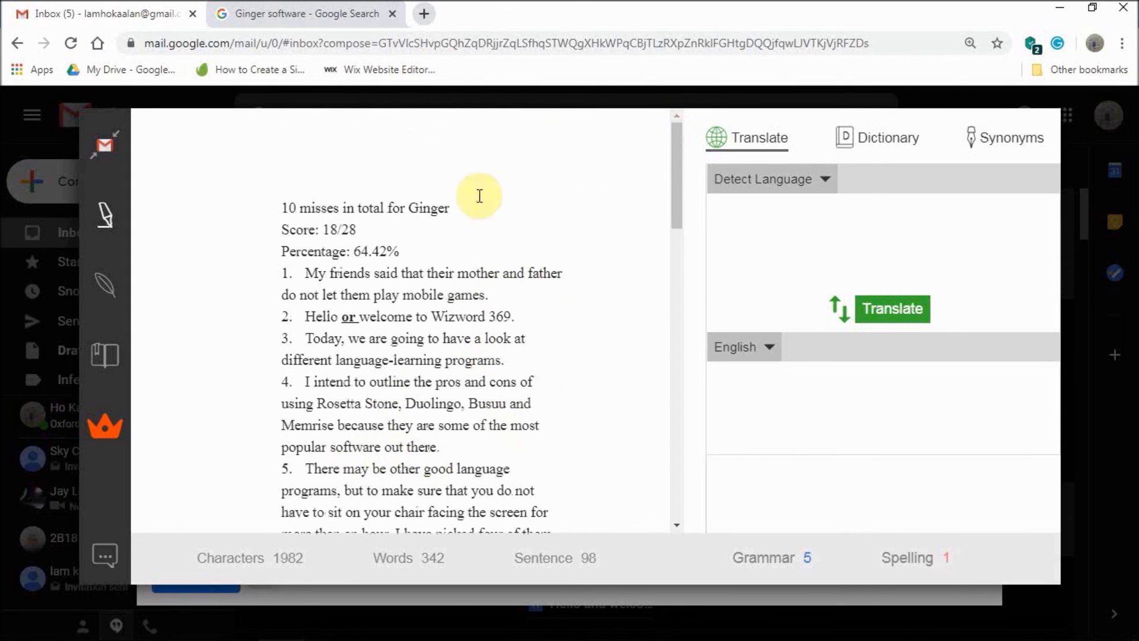
- Select the misses summary, the 'Percentage: 64.42%' line and test sentences 1–3
click(331, 198)
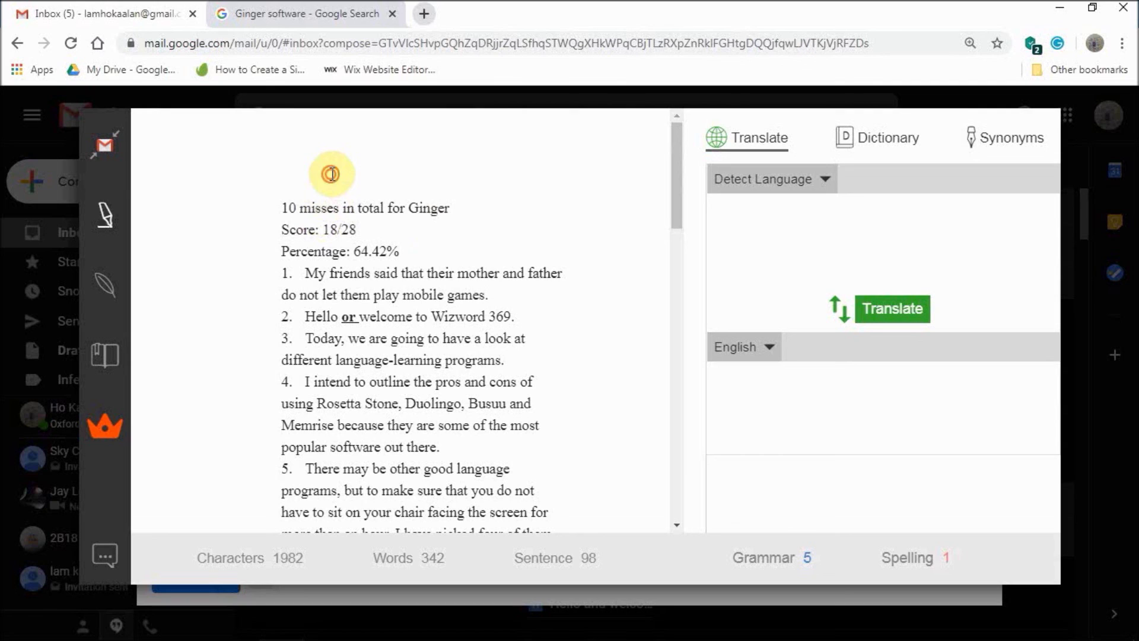
drag(286, 213, 379, 233)
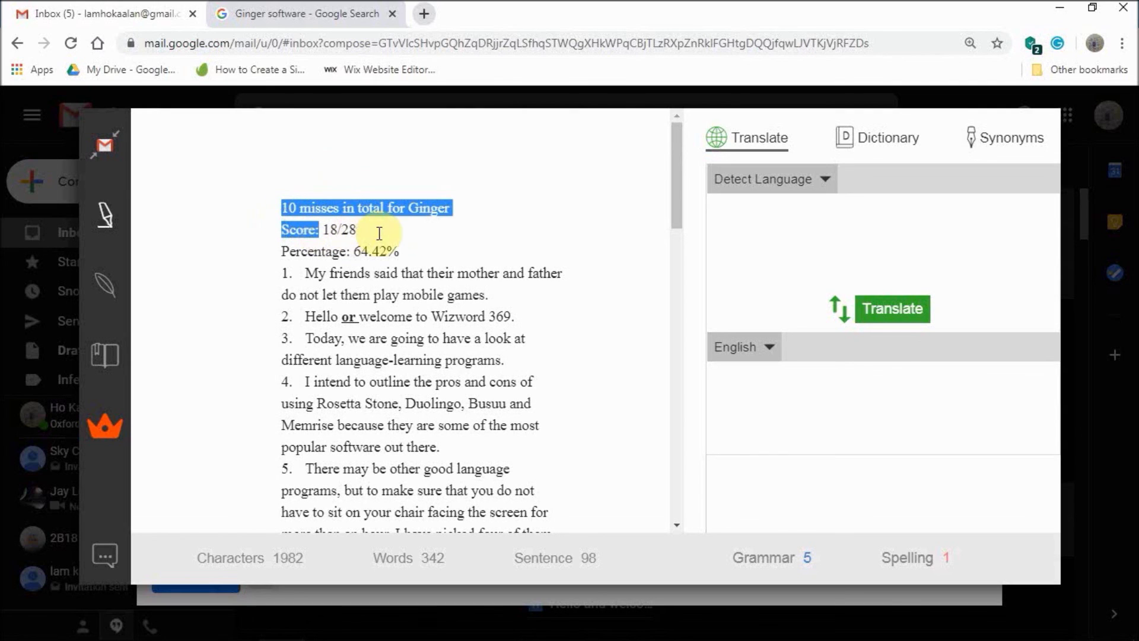
triple_click(409, 256)
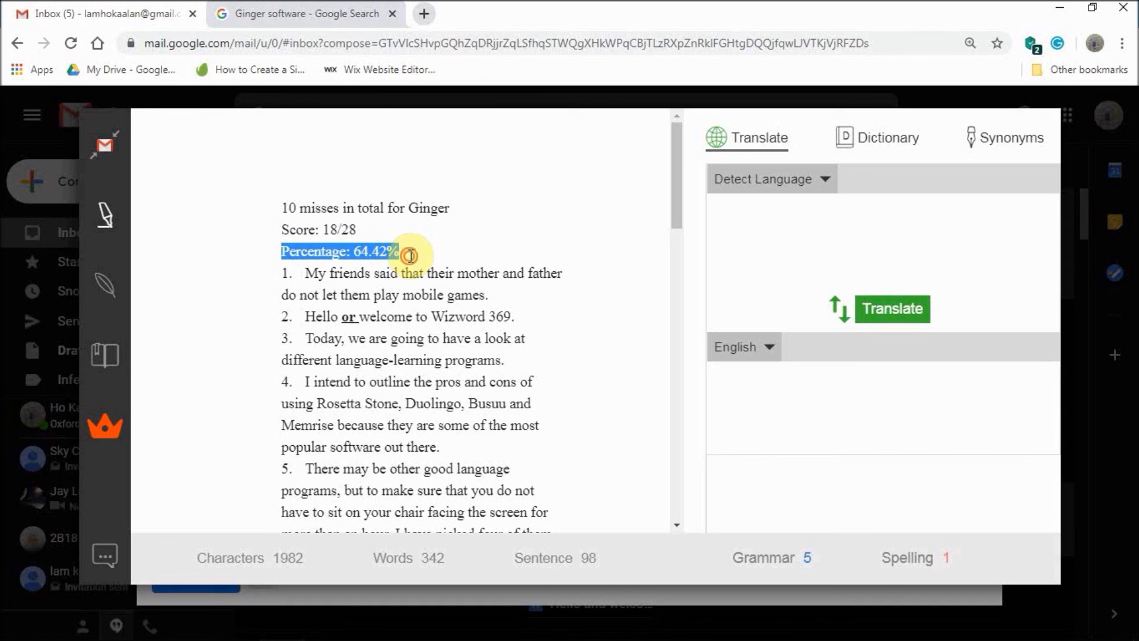
triple_click(373, 255)
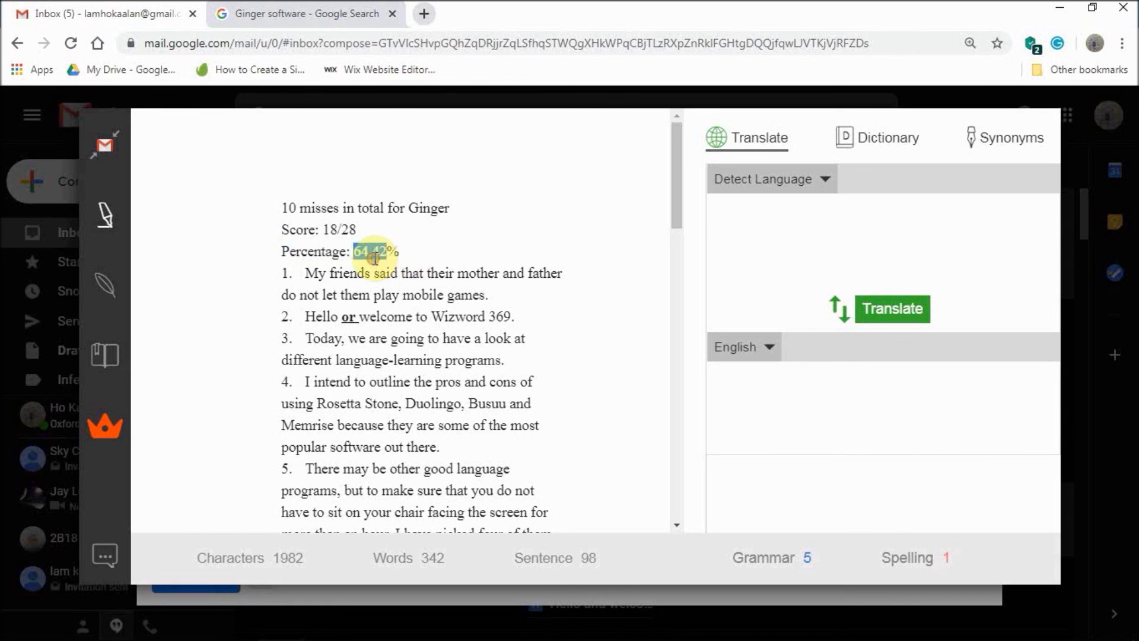
click(403, 252)
triple_click(371, 251)
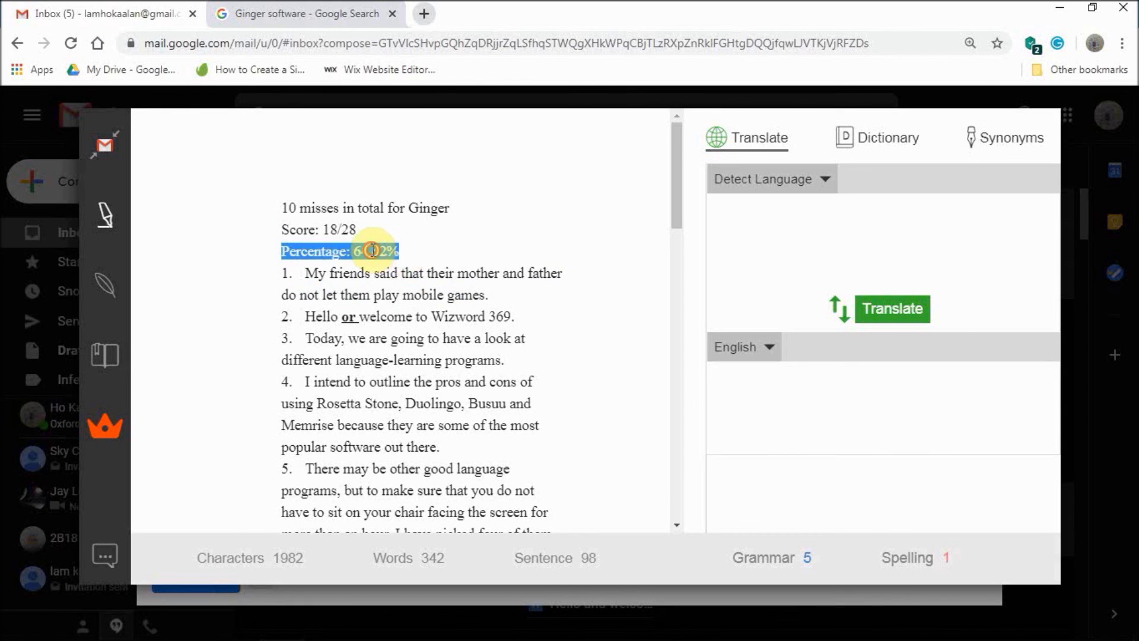
triple_click(373, 250)
triple_click(439, 270)
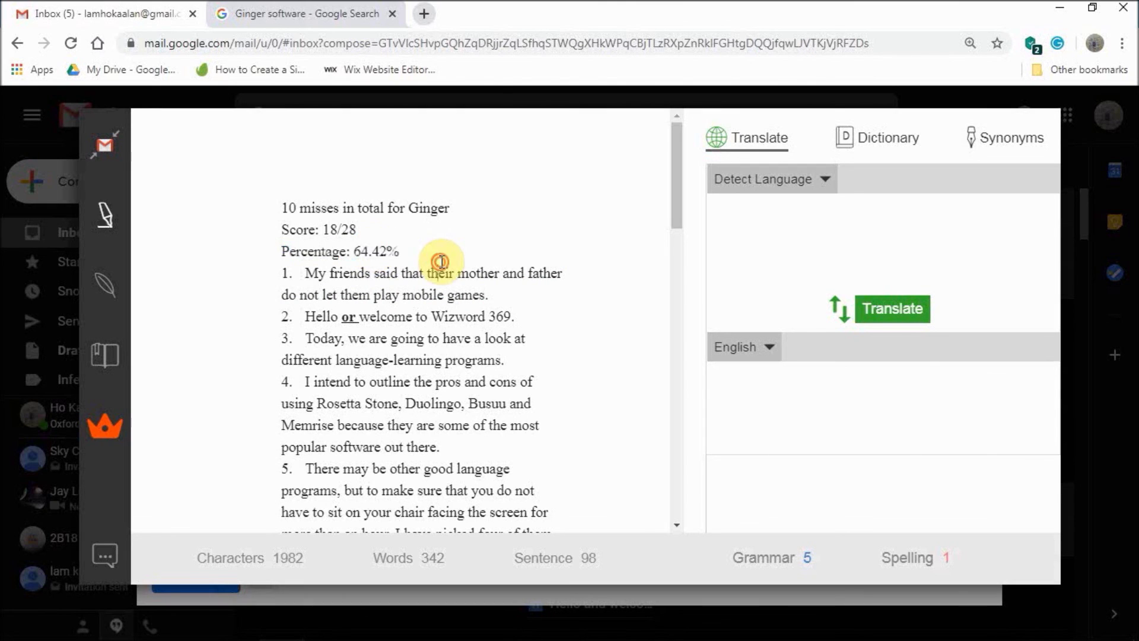
triple_click(432, 318)
triple_click(446, 339)
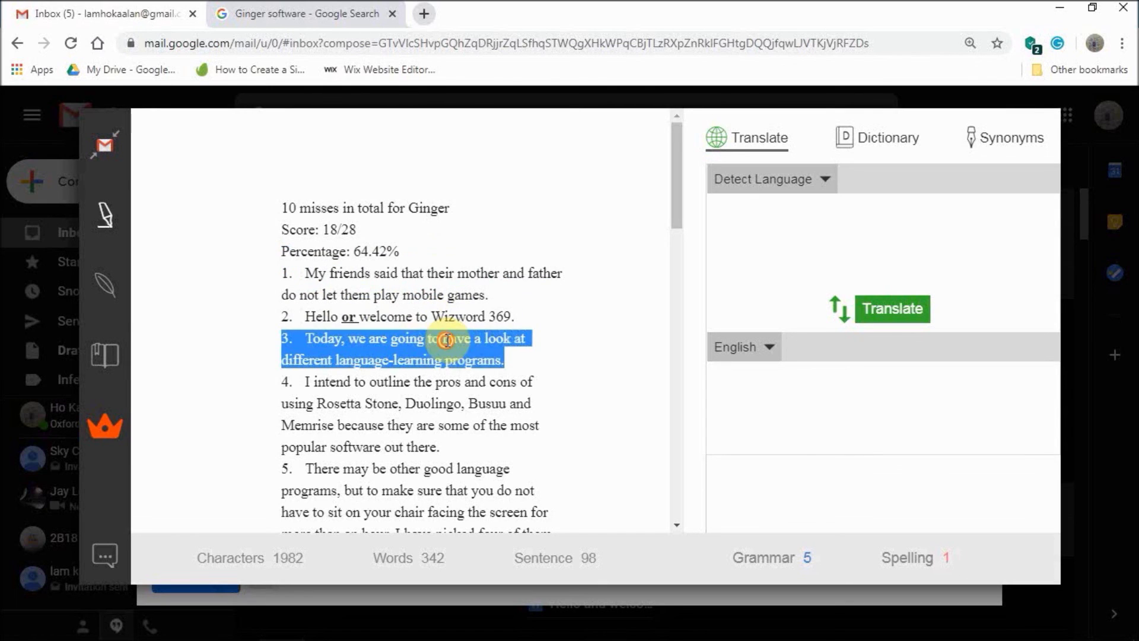
triple_click(520, 313)
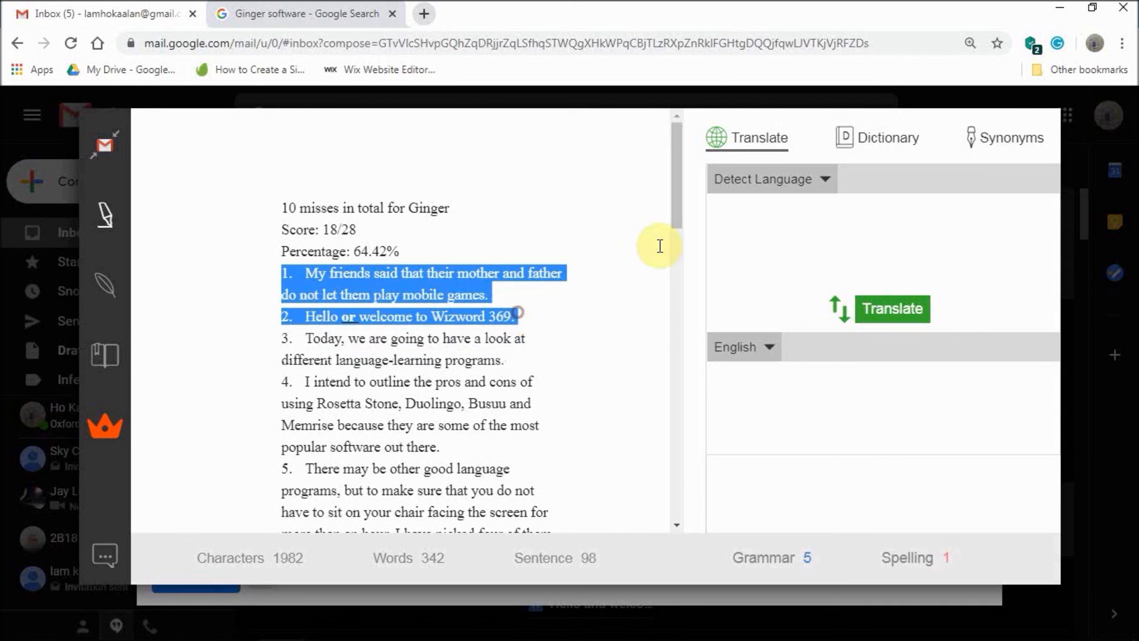